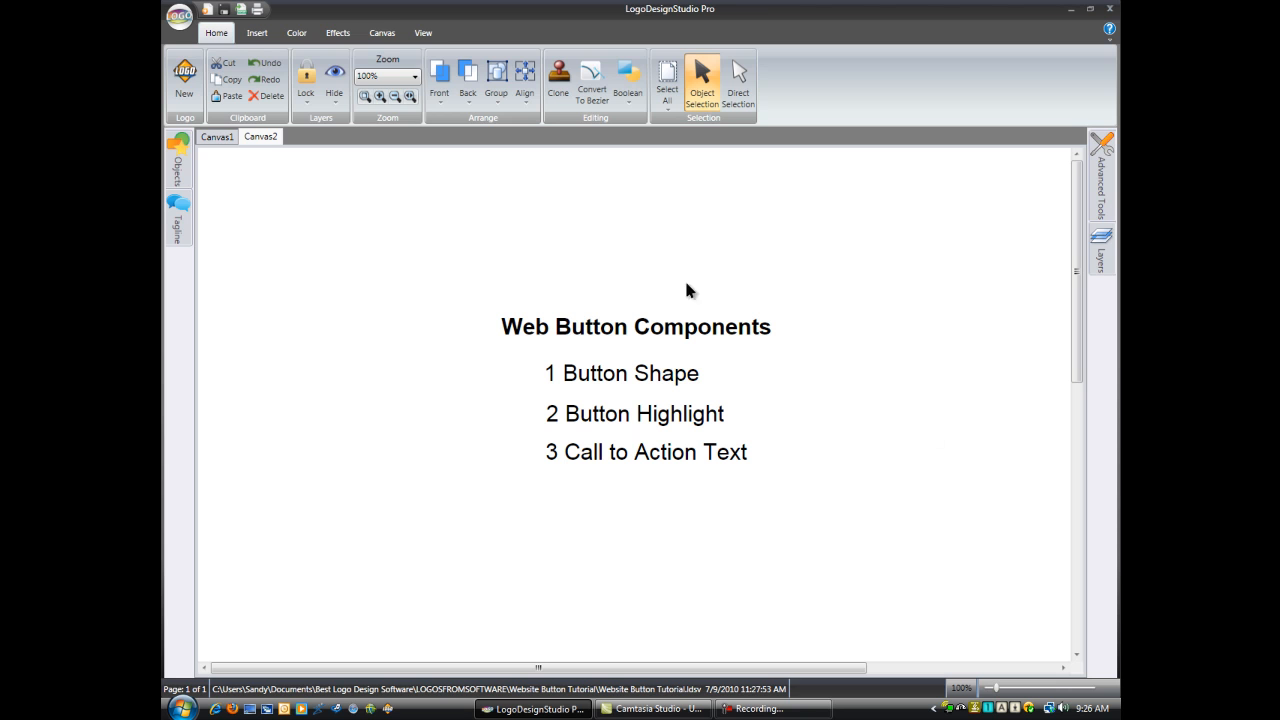
Step: Add a new canvas and set its size to 150 pixels wide by 60 pixels high
click(381, 33)
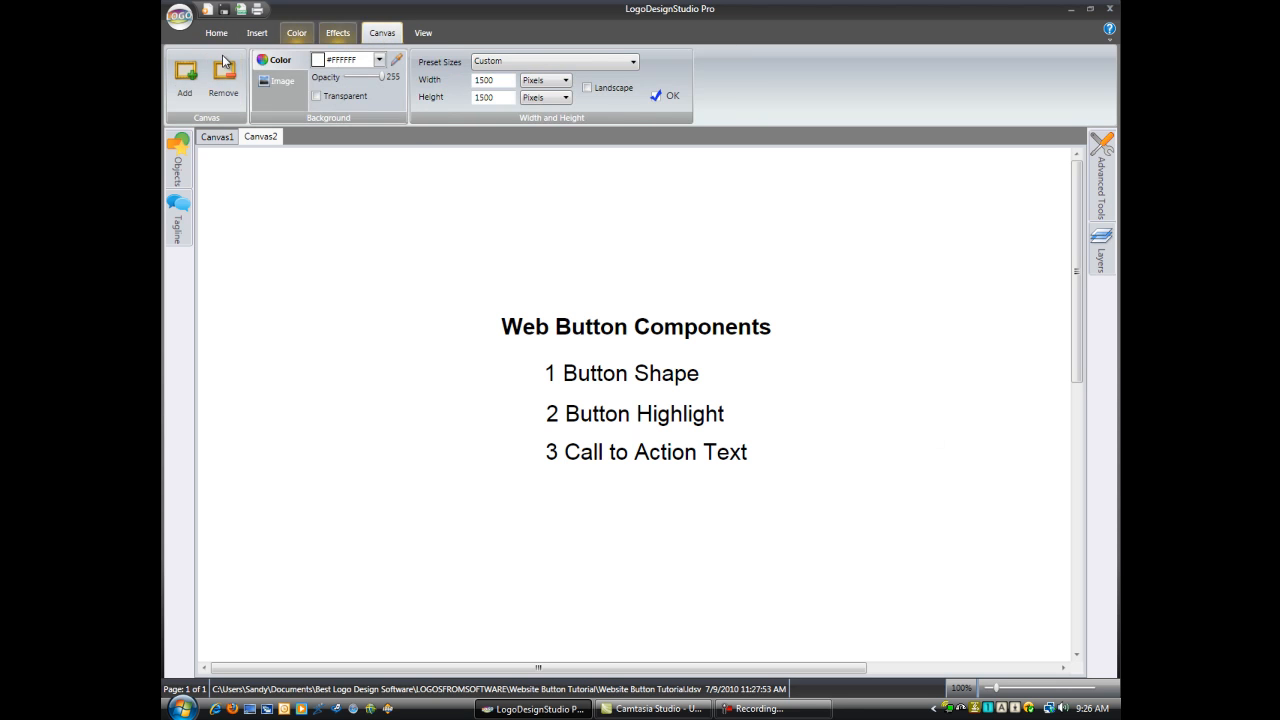
click(186, 78)
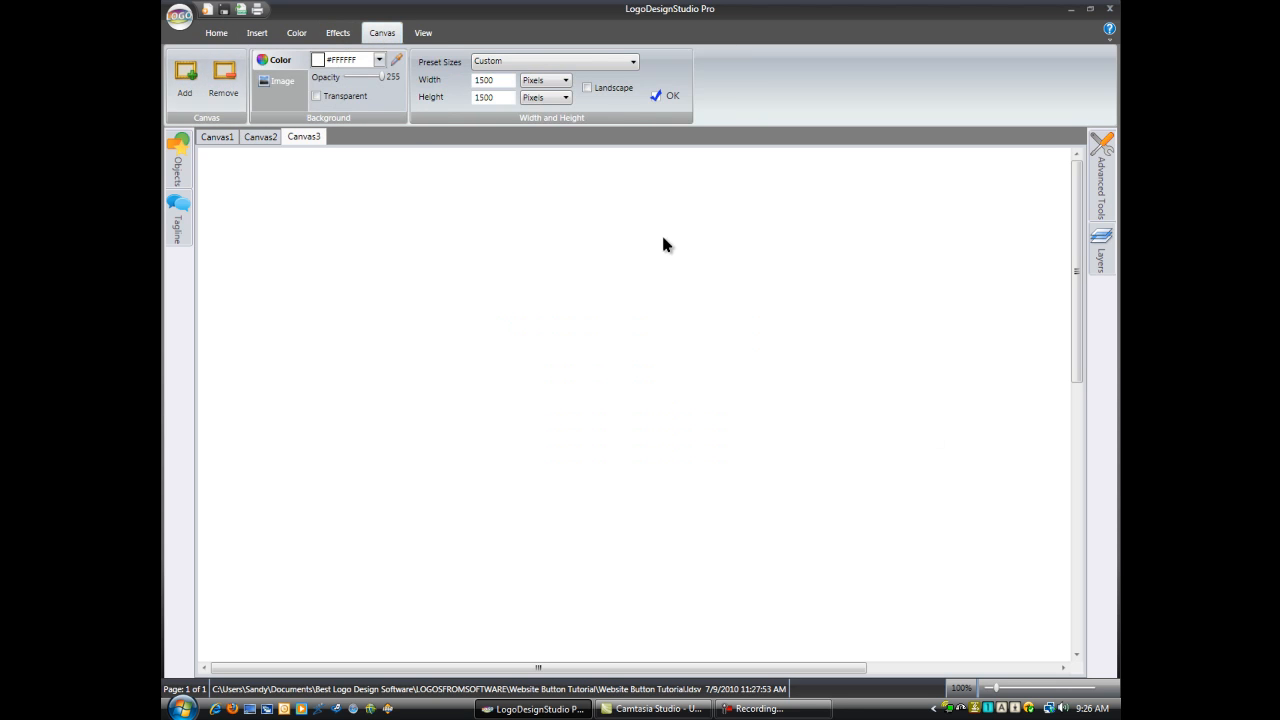
drag(490, 80, 474, 80)
text(1)
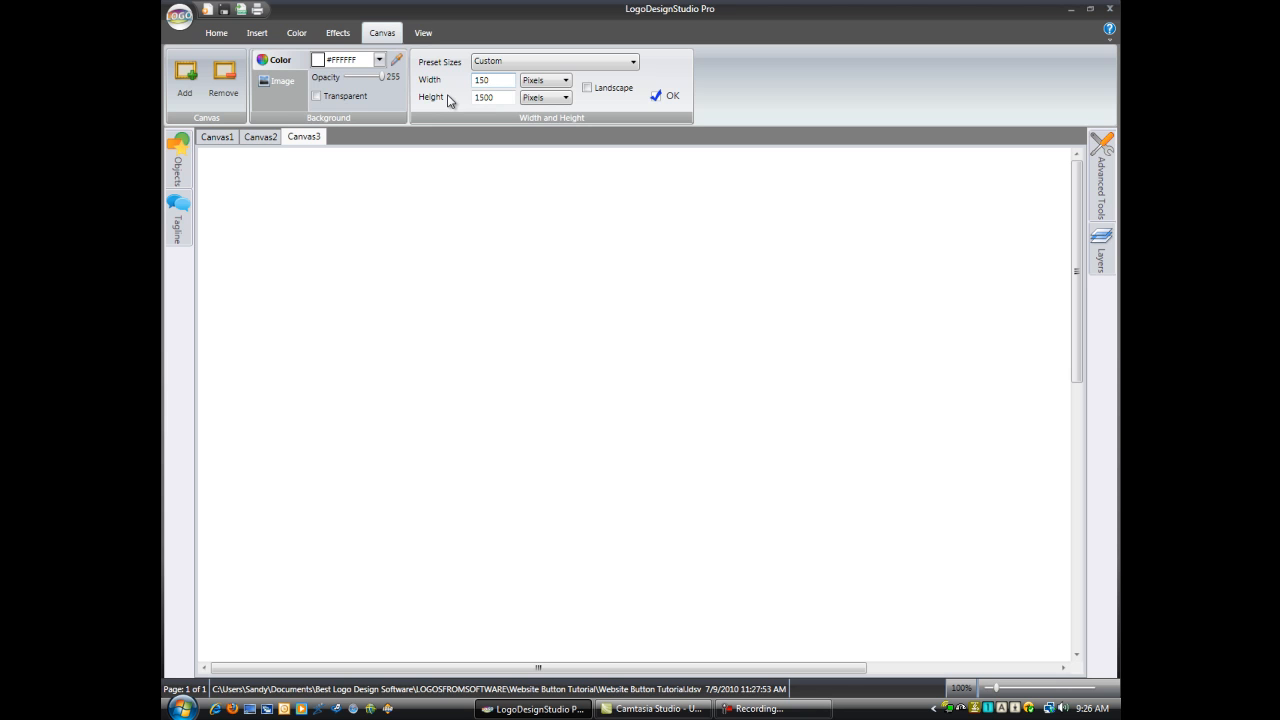
drag(494, 97, 476, 104)
text(4)
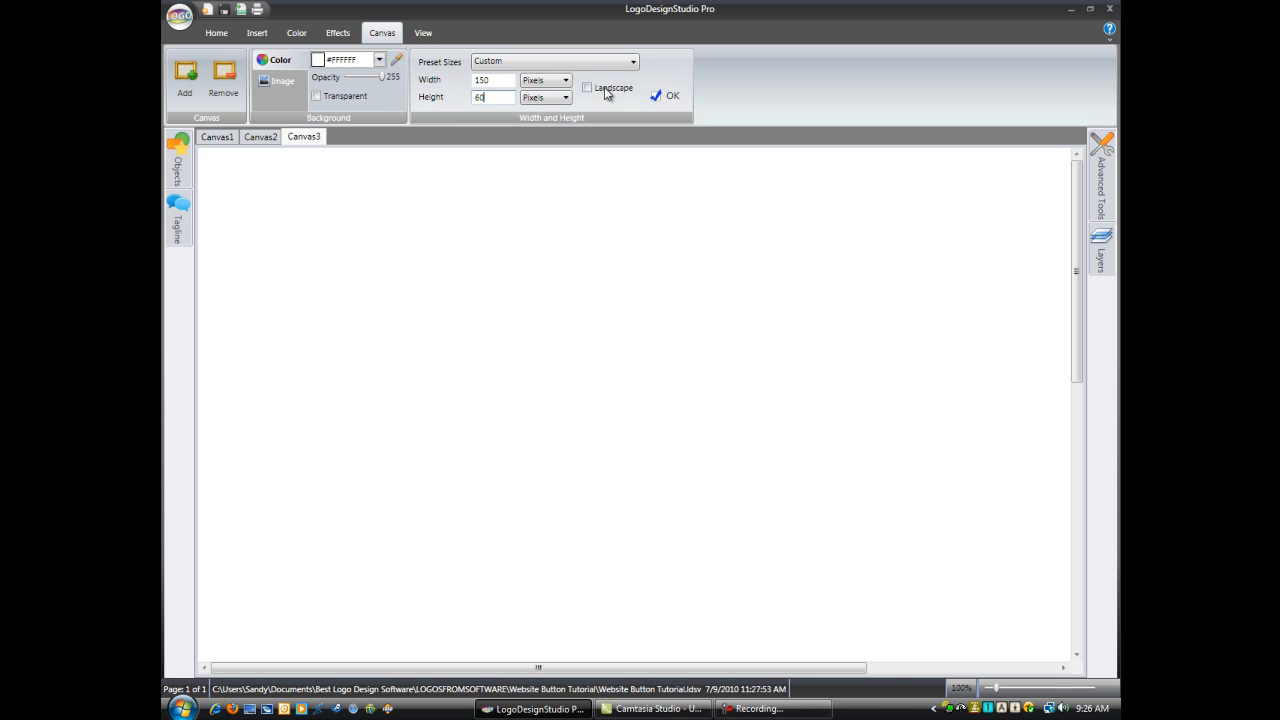
click(670, 97)
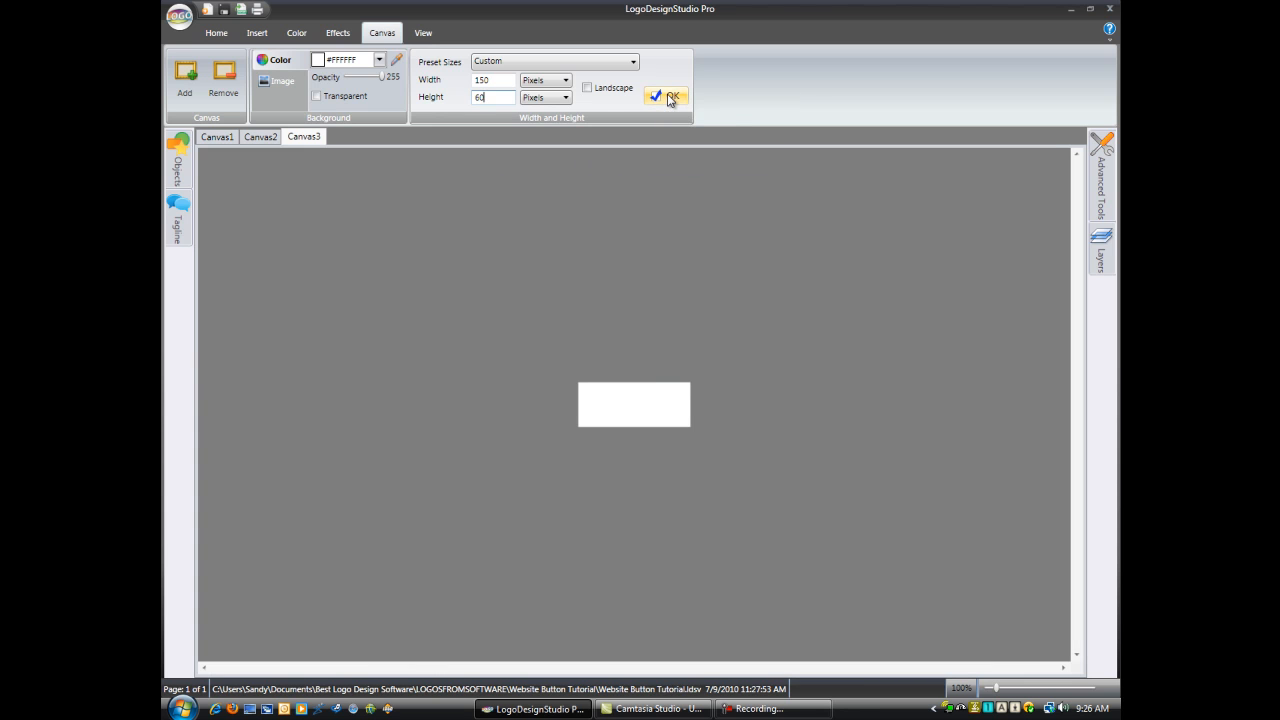
Step: Draw a rectangle about 140 by 50 that nearly fills the small canvas, working at 200% zoom
click(222, 38)
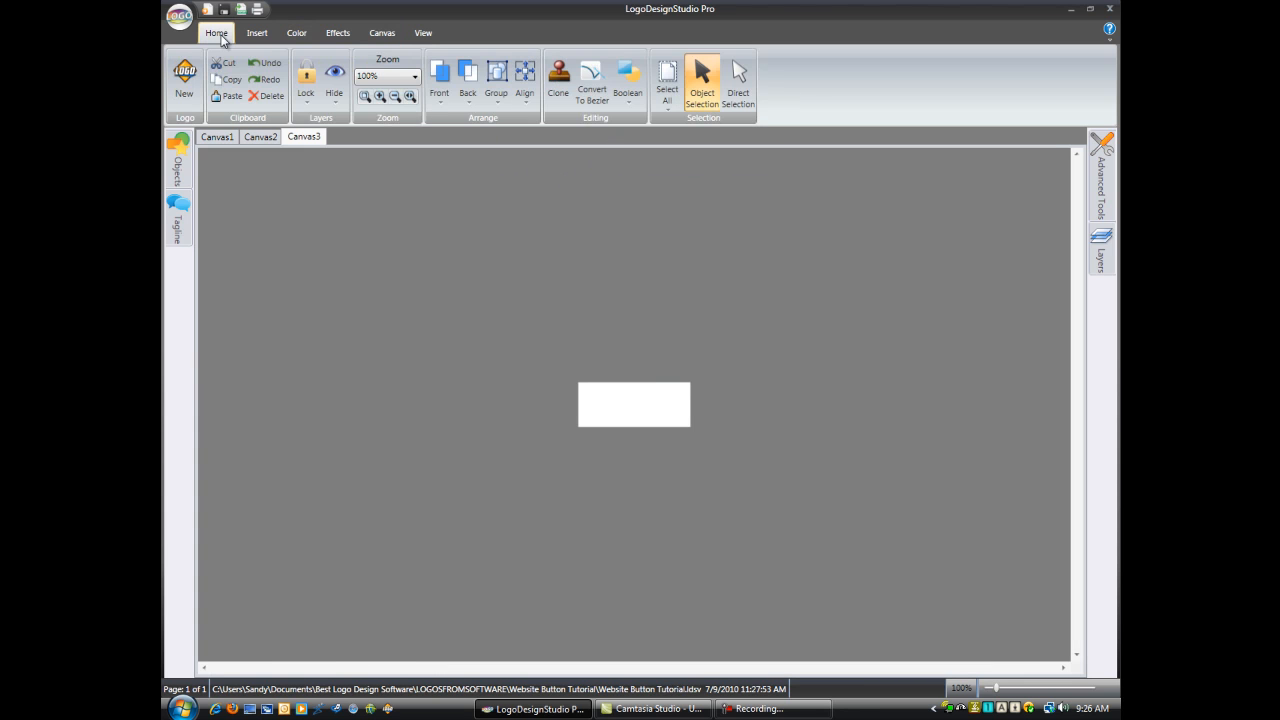
click(415, 80)
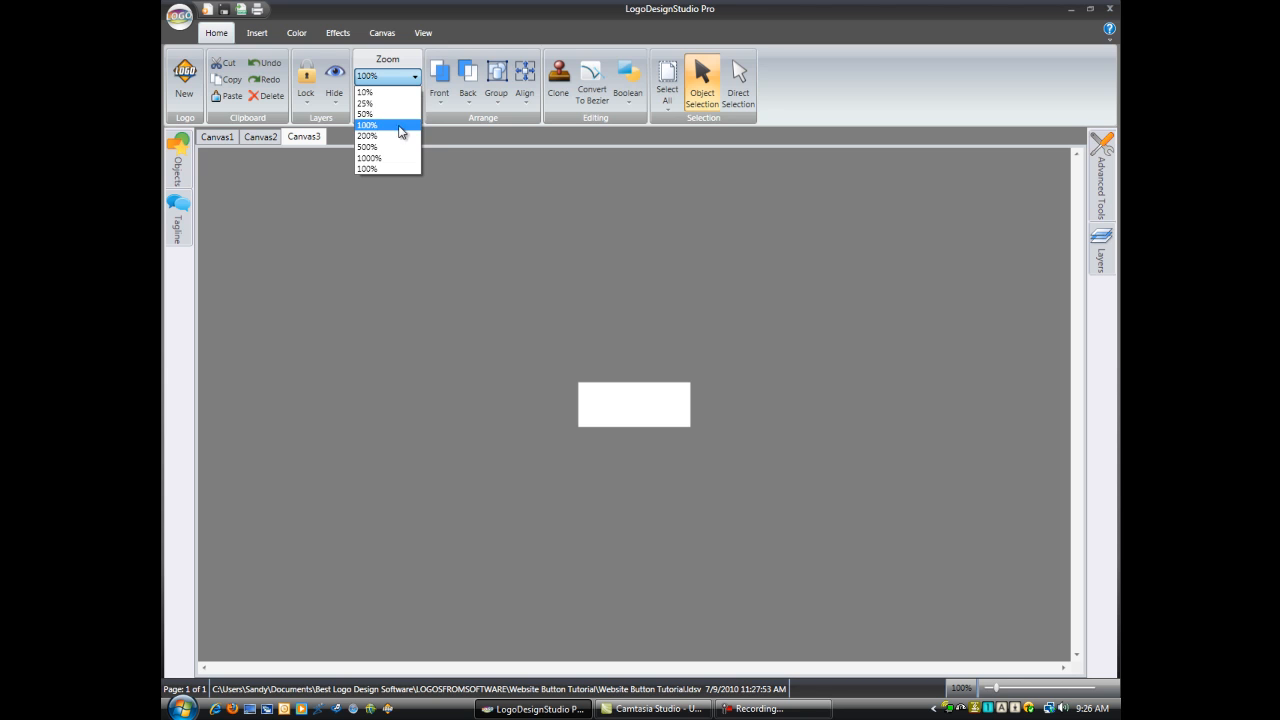
click(399, 135)
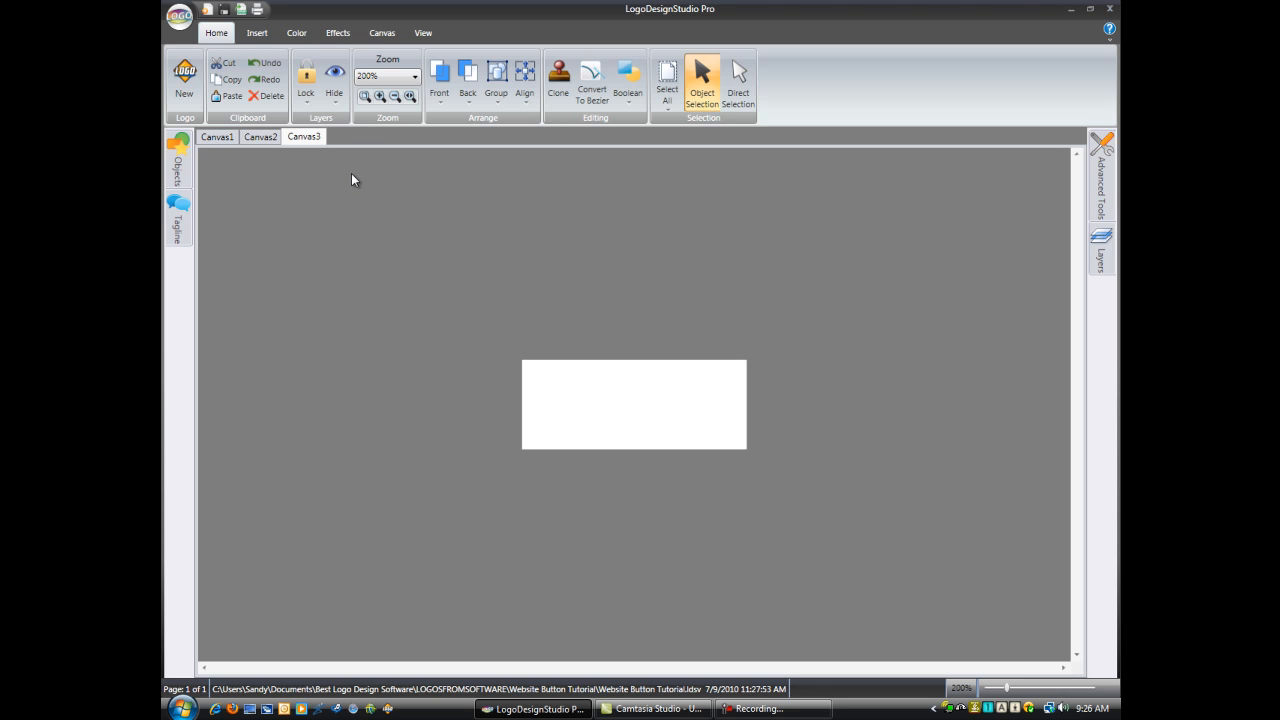
click(258, 34)
click(180, 63)
drag(525, 364, 737, 445)
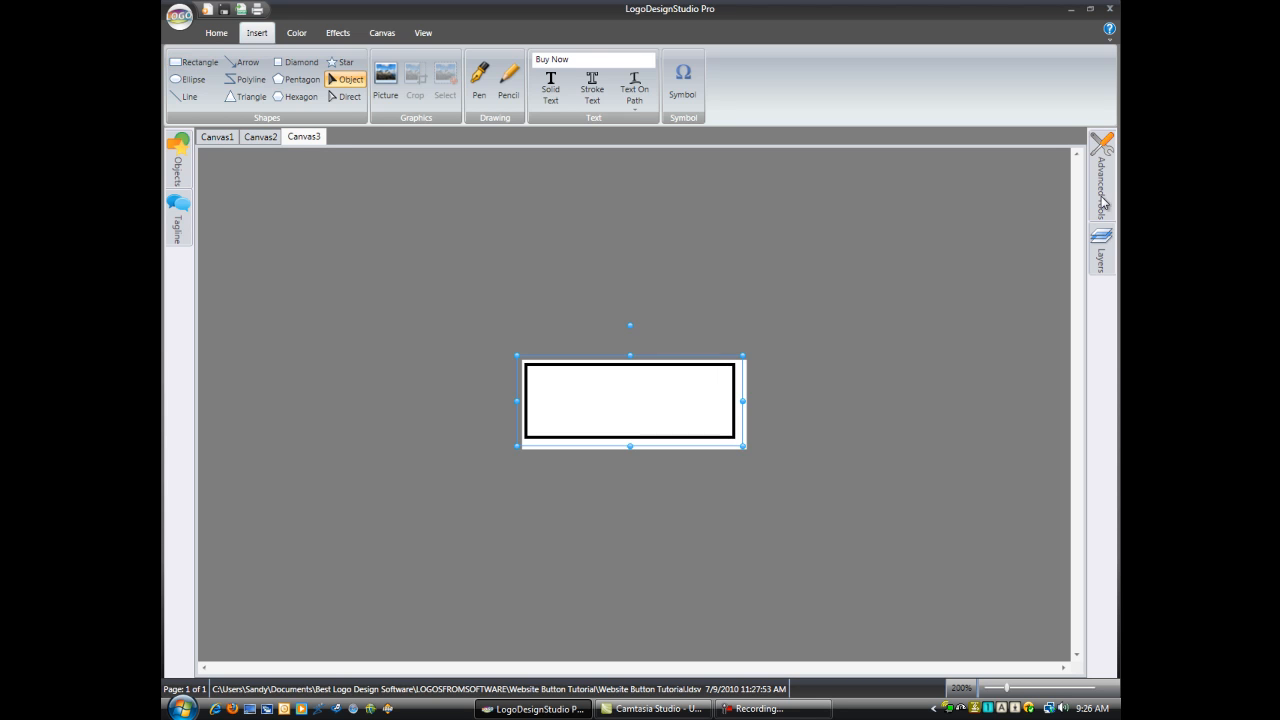
Step: Round the rectangle's corners to 4 and set its stroke to 0
mouse_move(1103, 190)
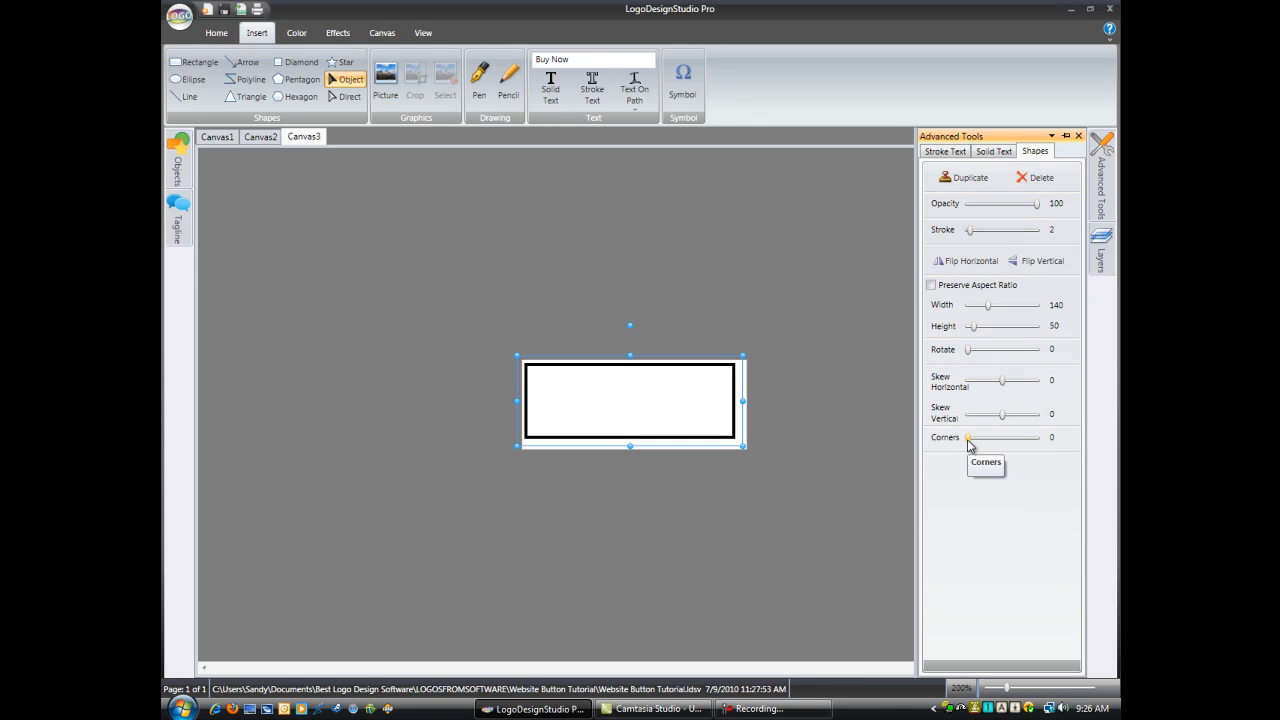
drag(968, 444, 973, 447)
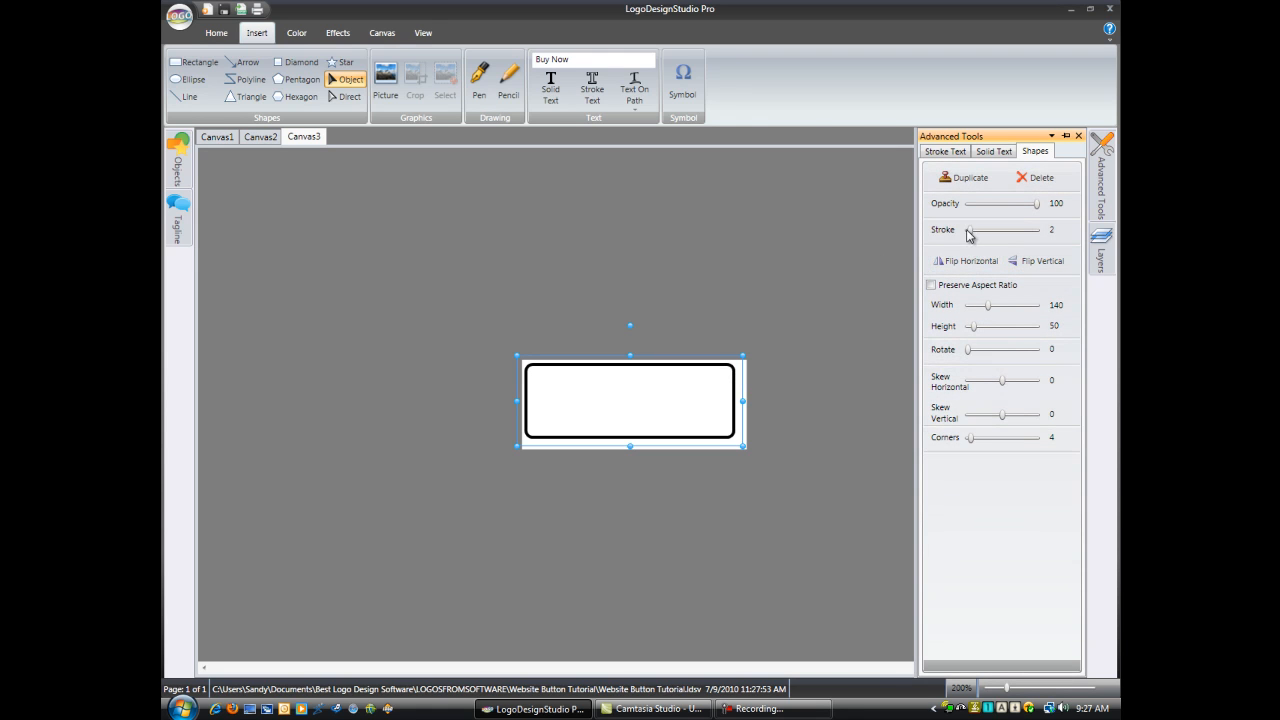
drag(969, 230, 967, 232)
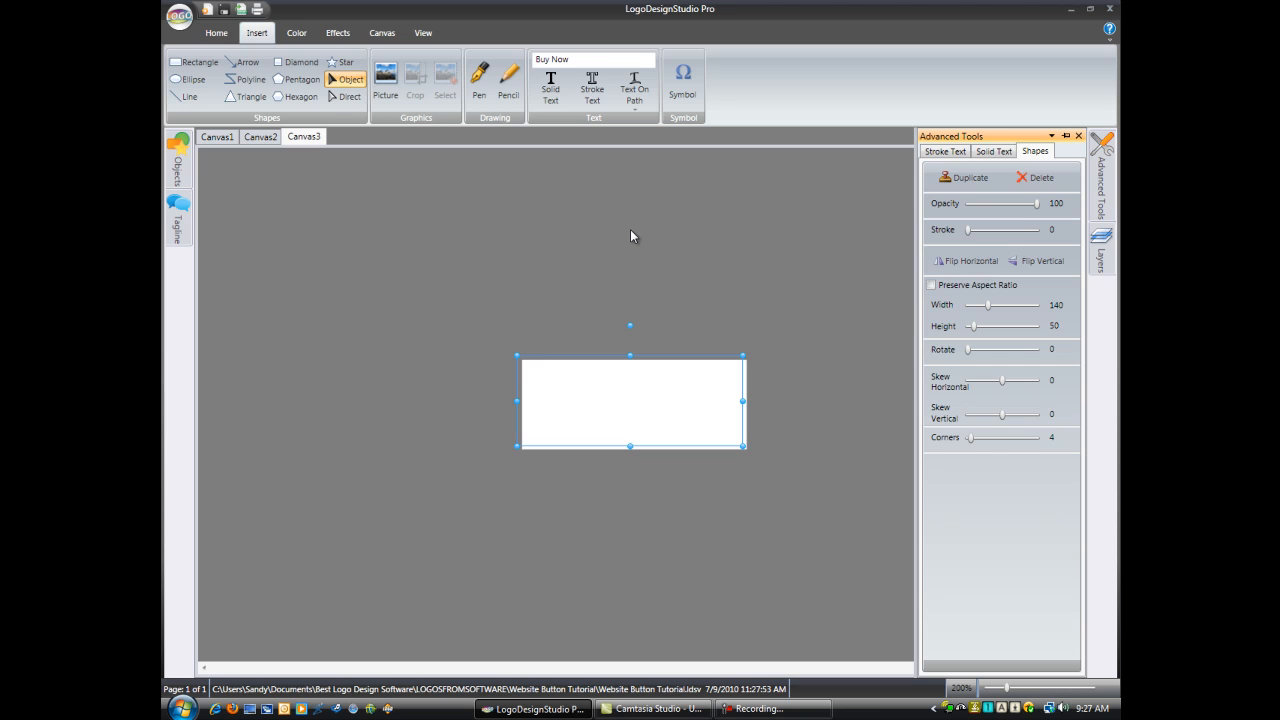
Step: Fill the rectangle with a three-color linear gradient in the Vertical 1 direction
click(295, 35)
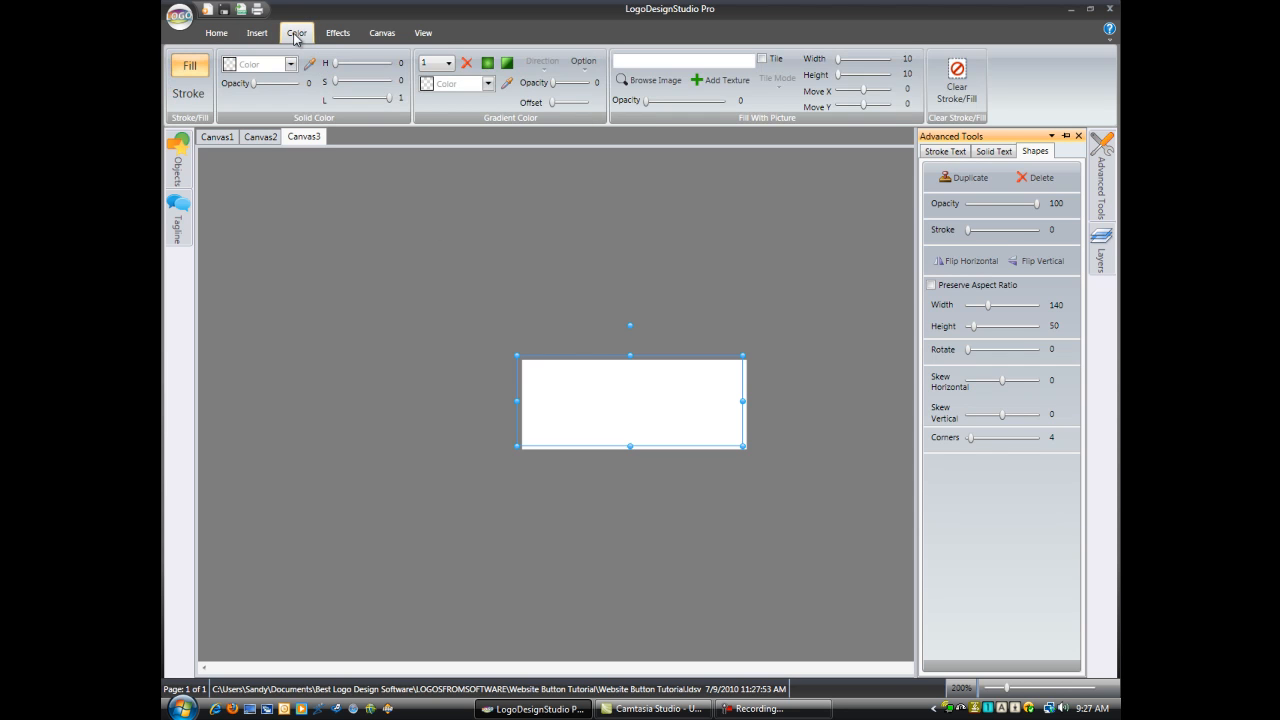
click(509, 64)
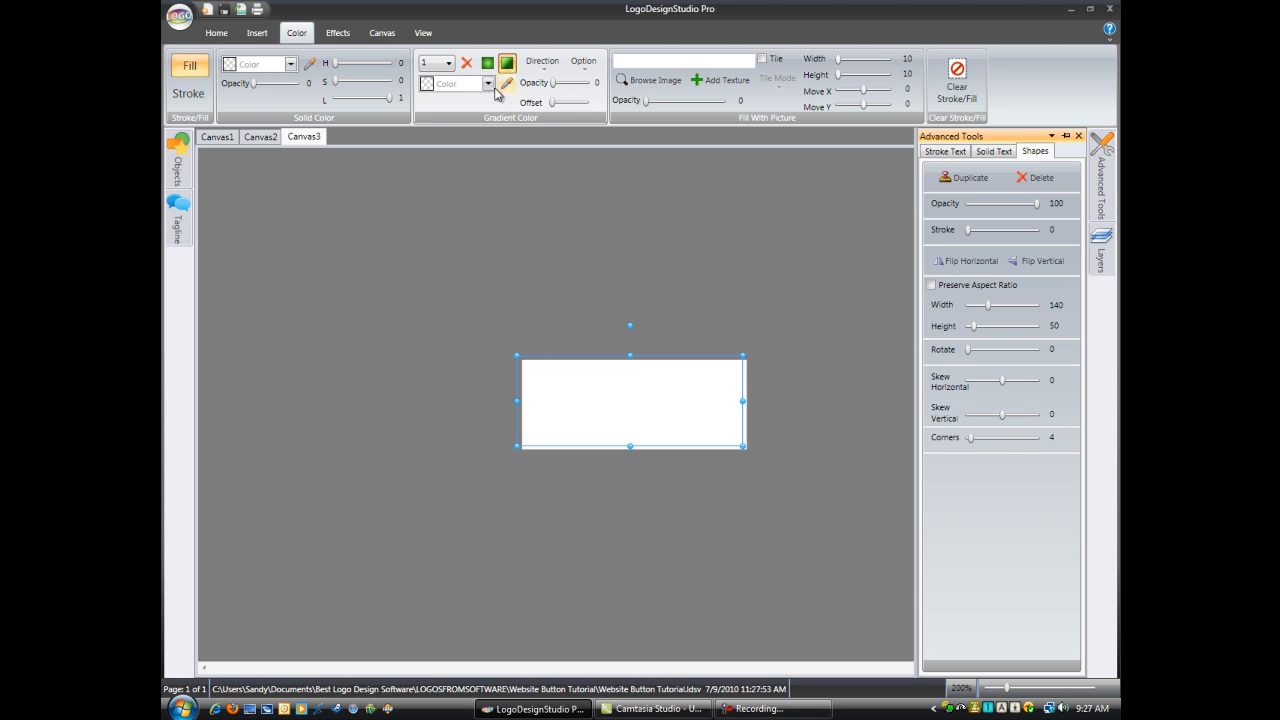
click(449, 63)
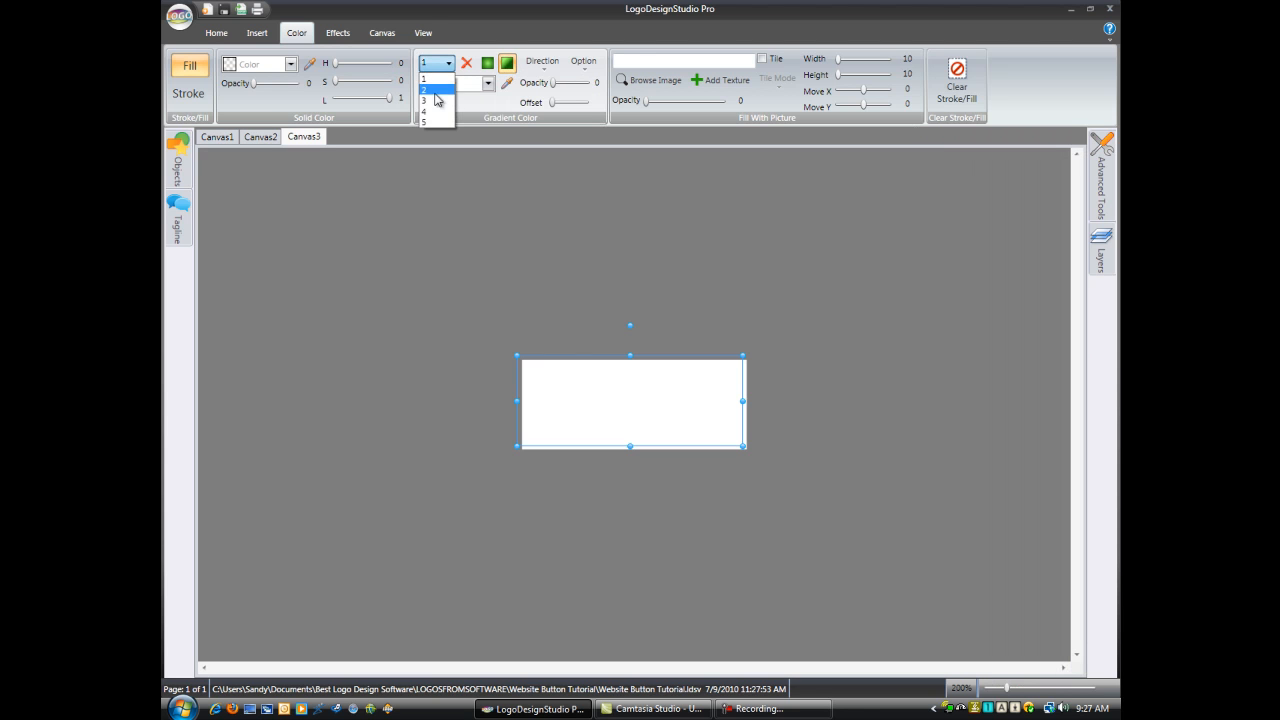
click(433, 101)
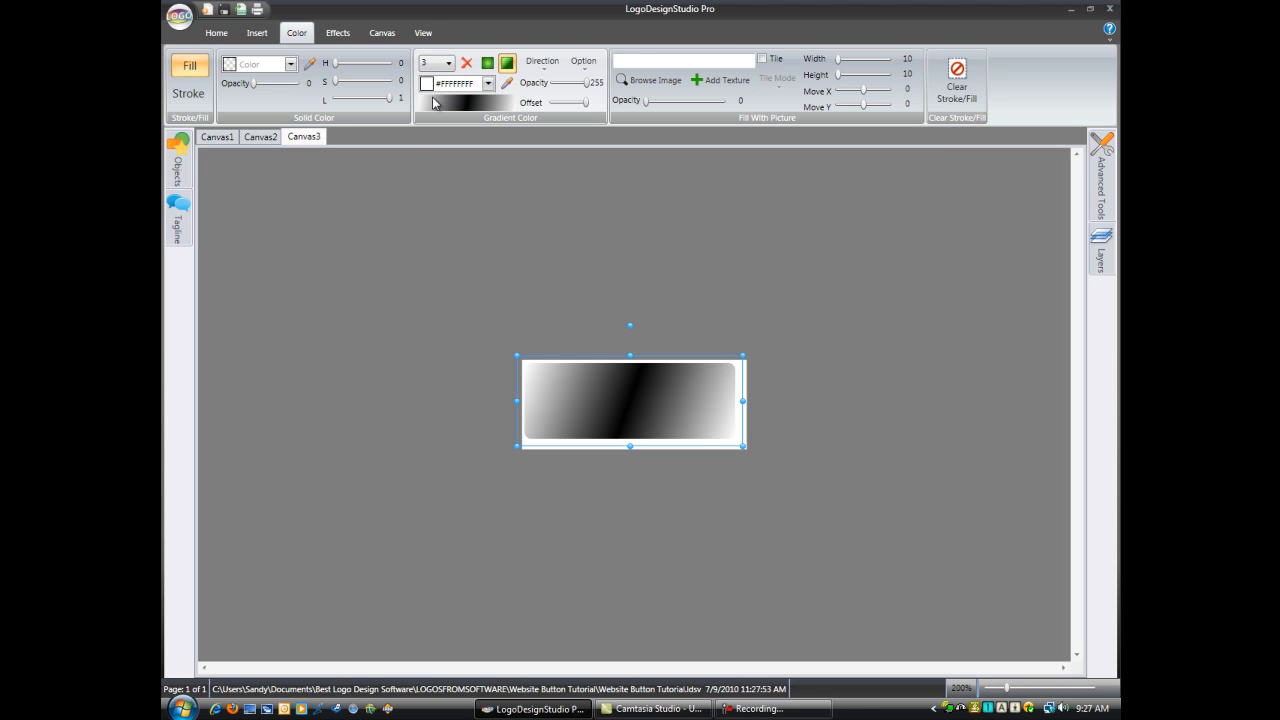
click(541, 64)
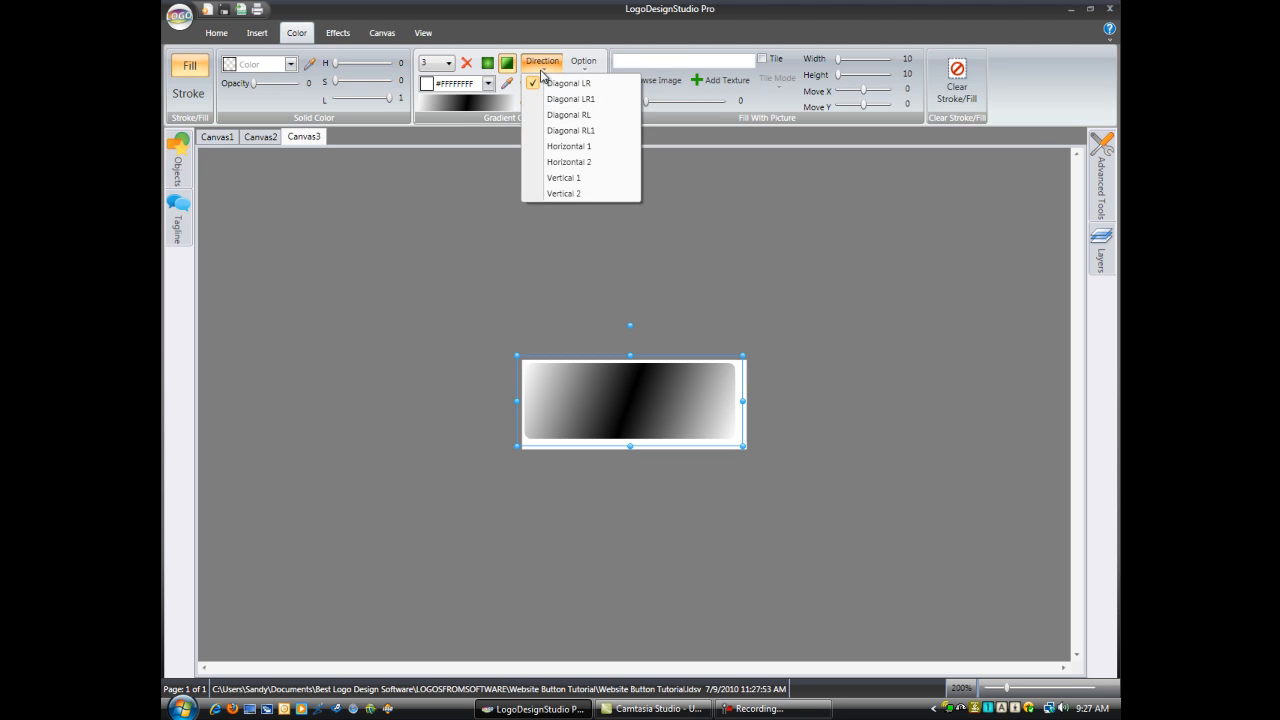
click(578, 178)
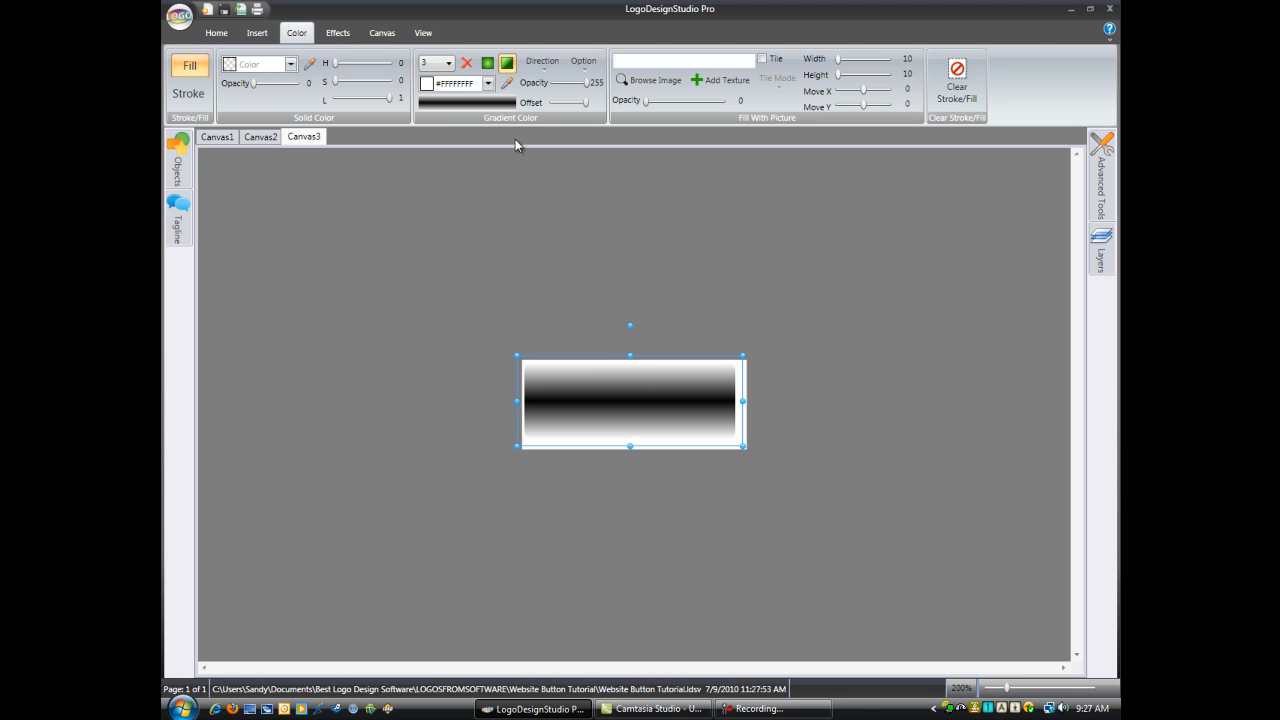
Step: Set the gradient's first and third colors to light blue #FF78C0D4 and its second color to darker blue #FF388194
click(489, 85)
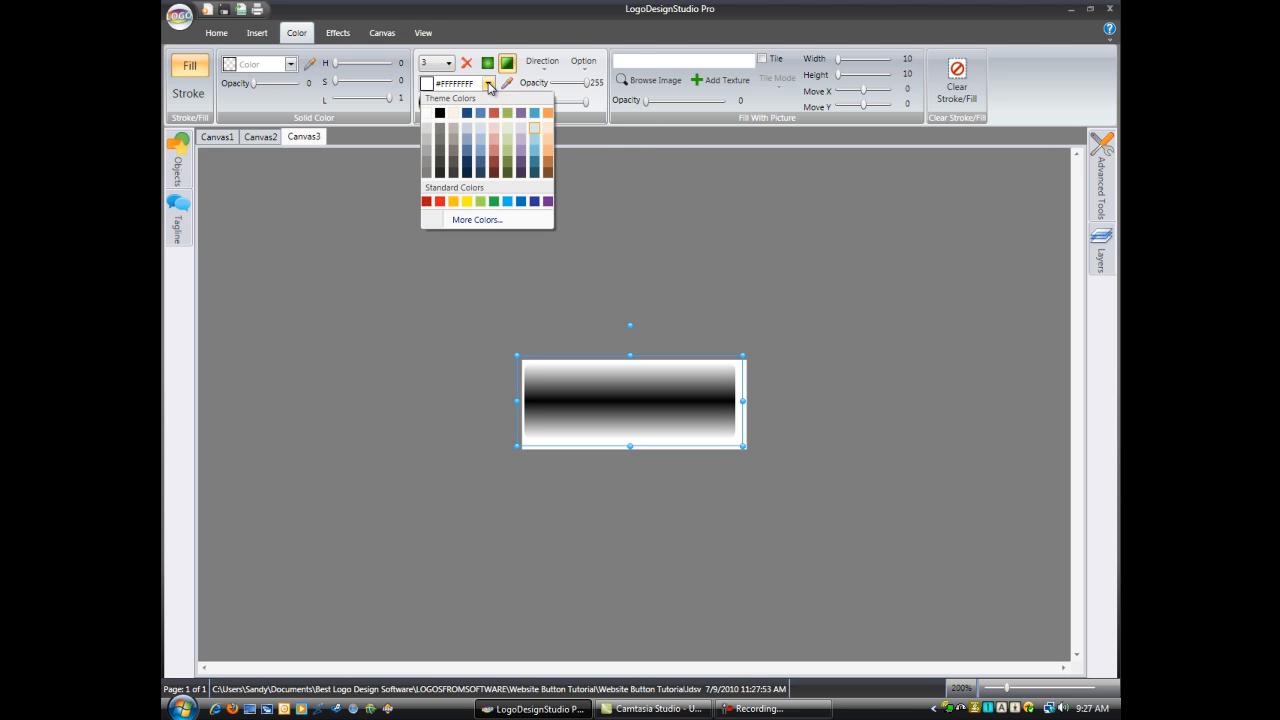
click(536, 158)
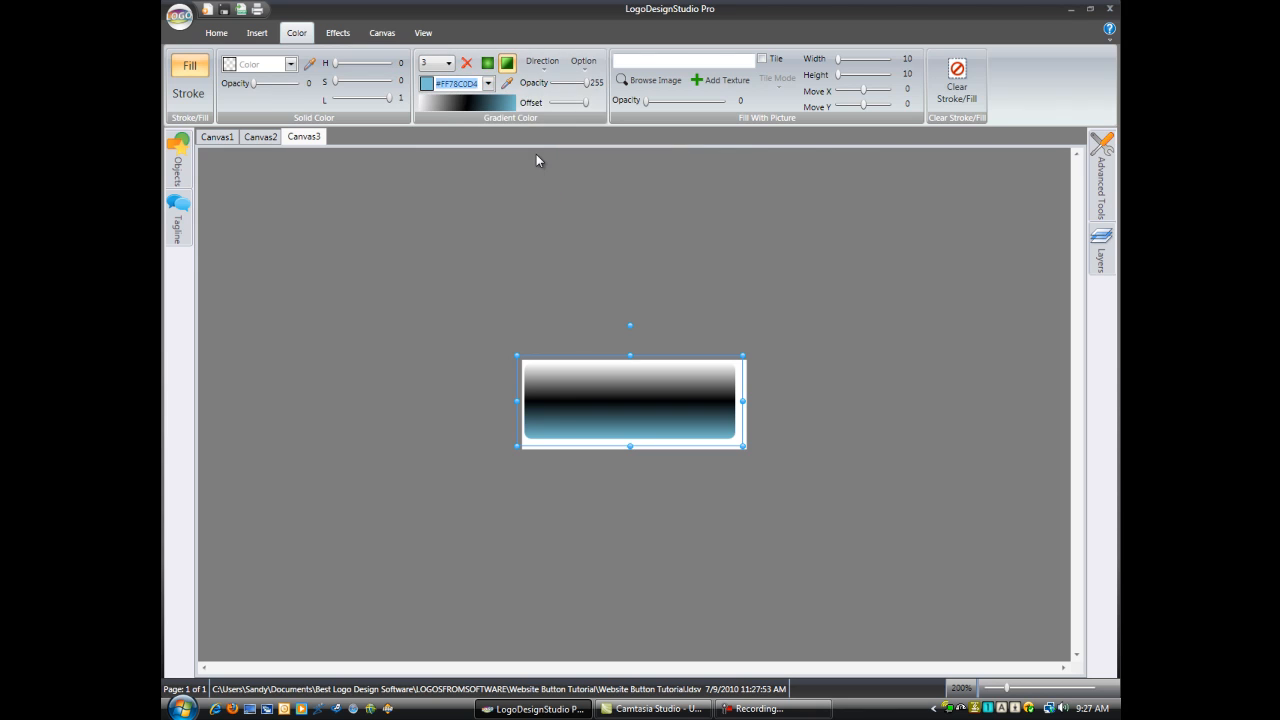
click(440, 63)
click(440, 91)
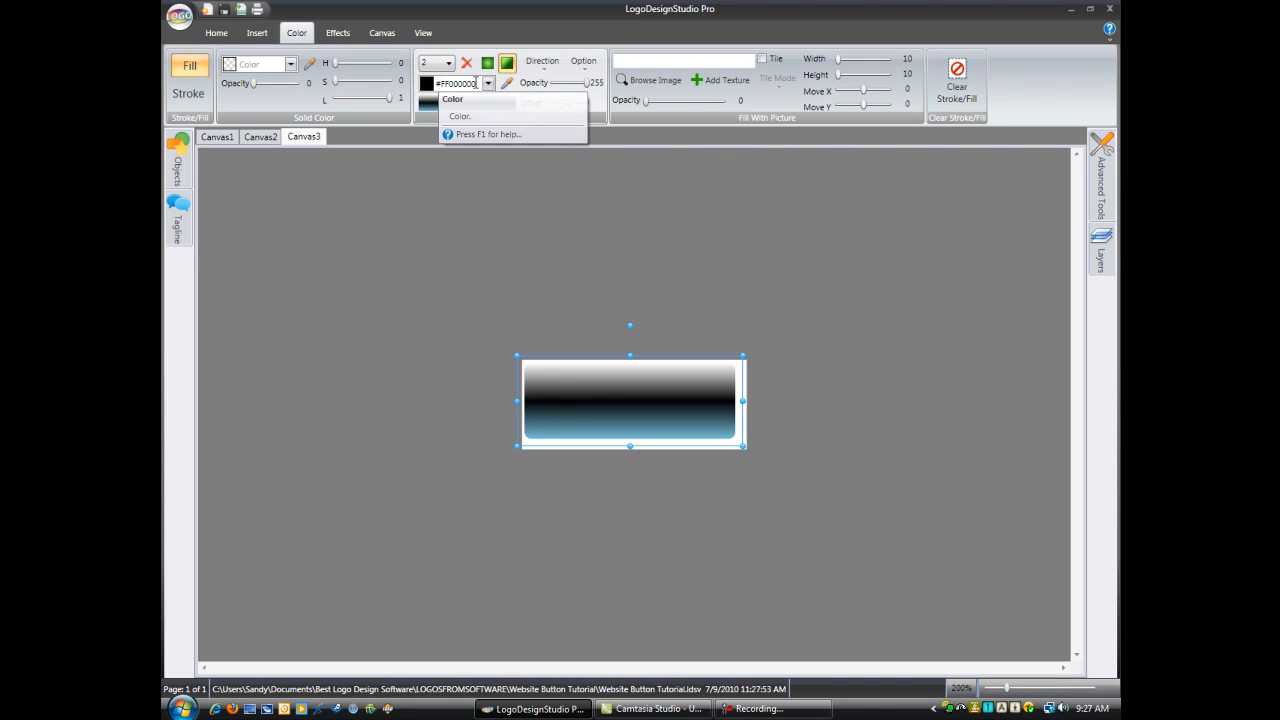
click(488, 84)
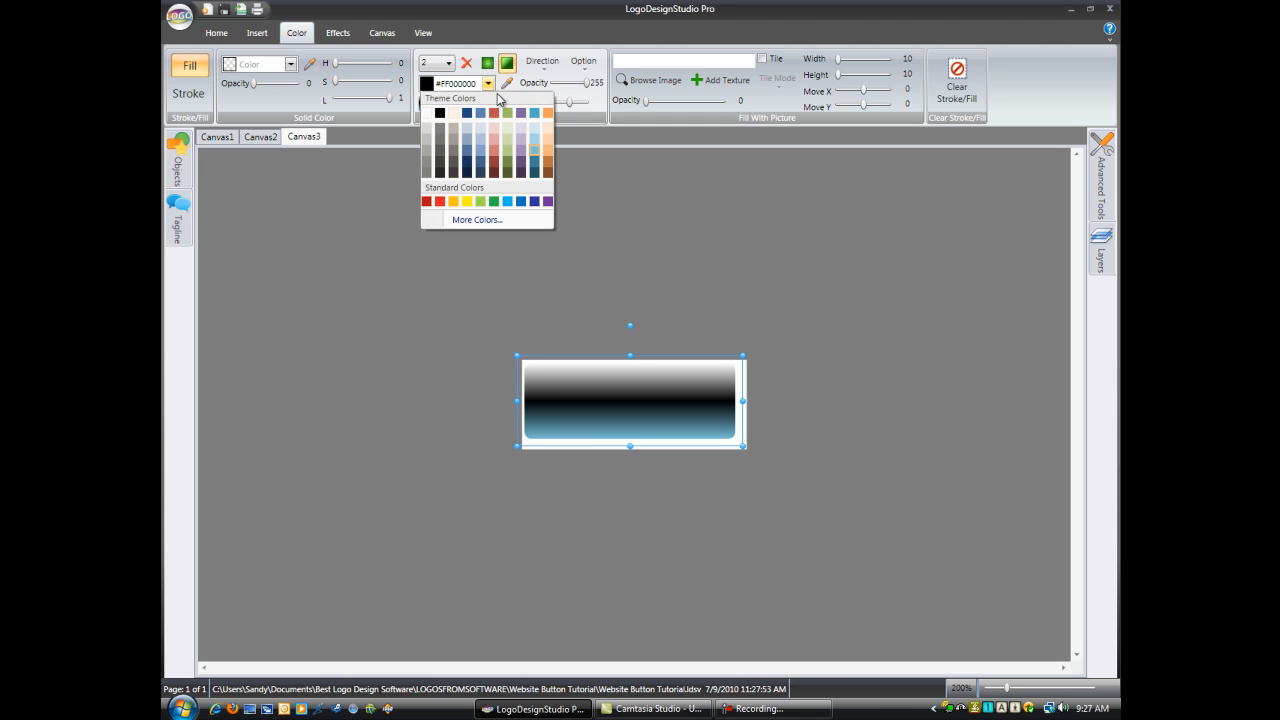
click(532, 160)
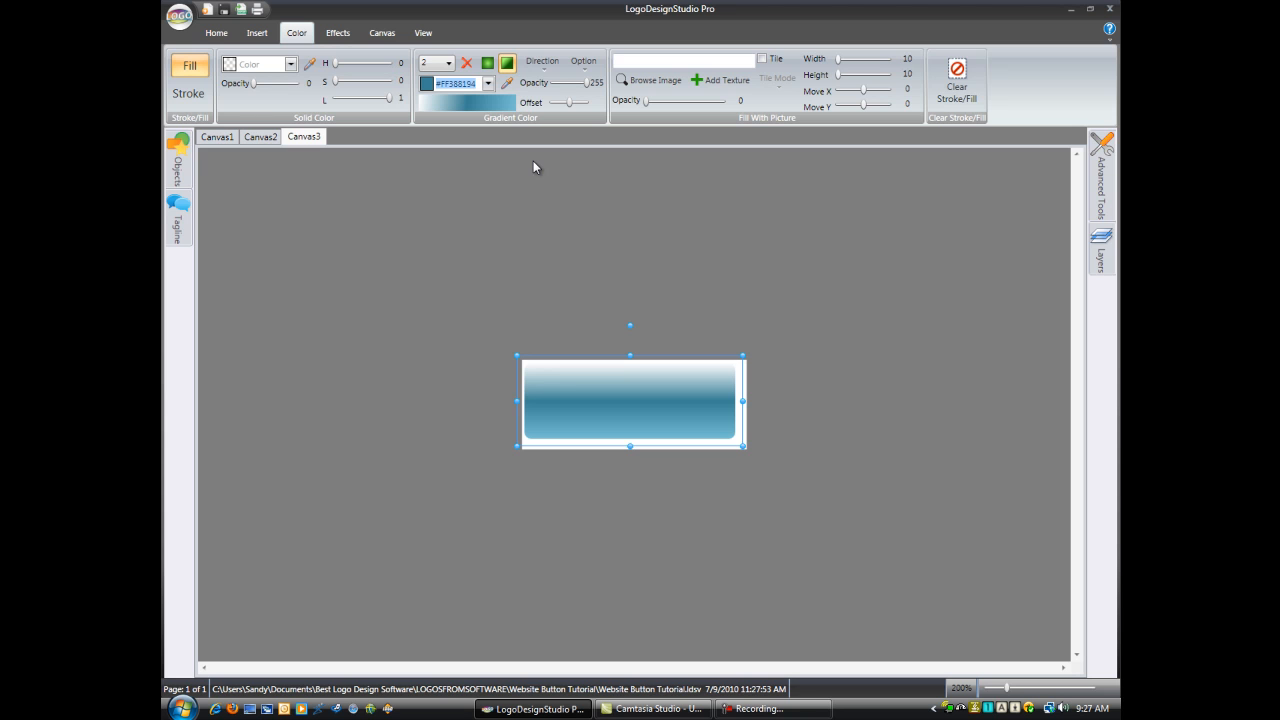
click(449, 63)
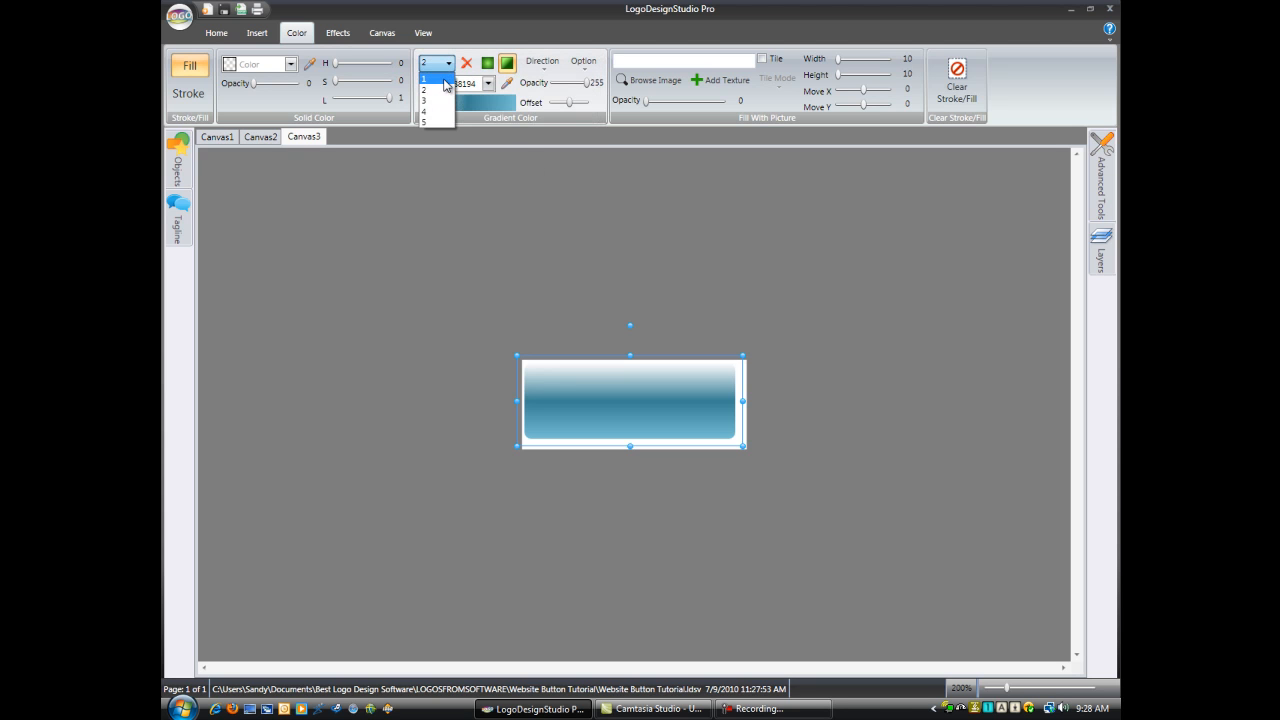
click(444, 80)
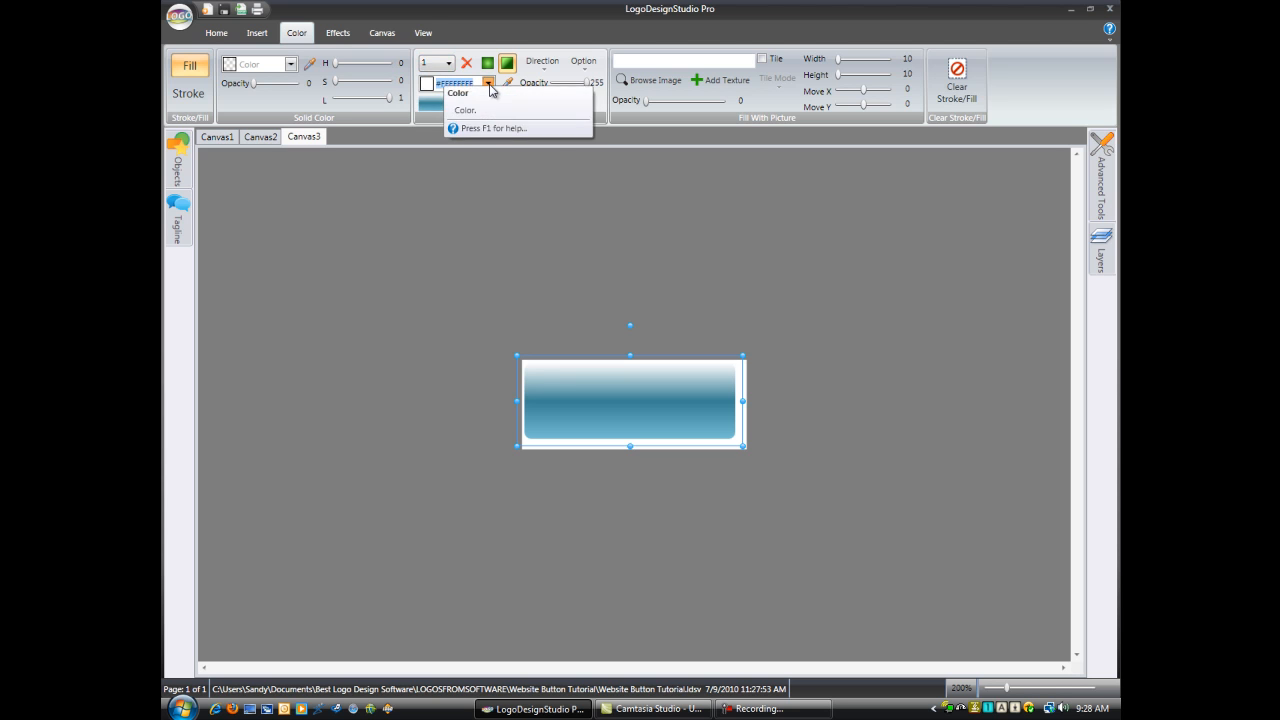
click(489, 85)
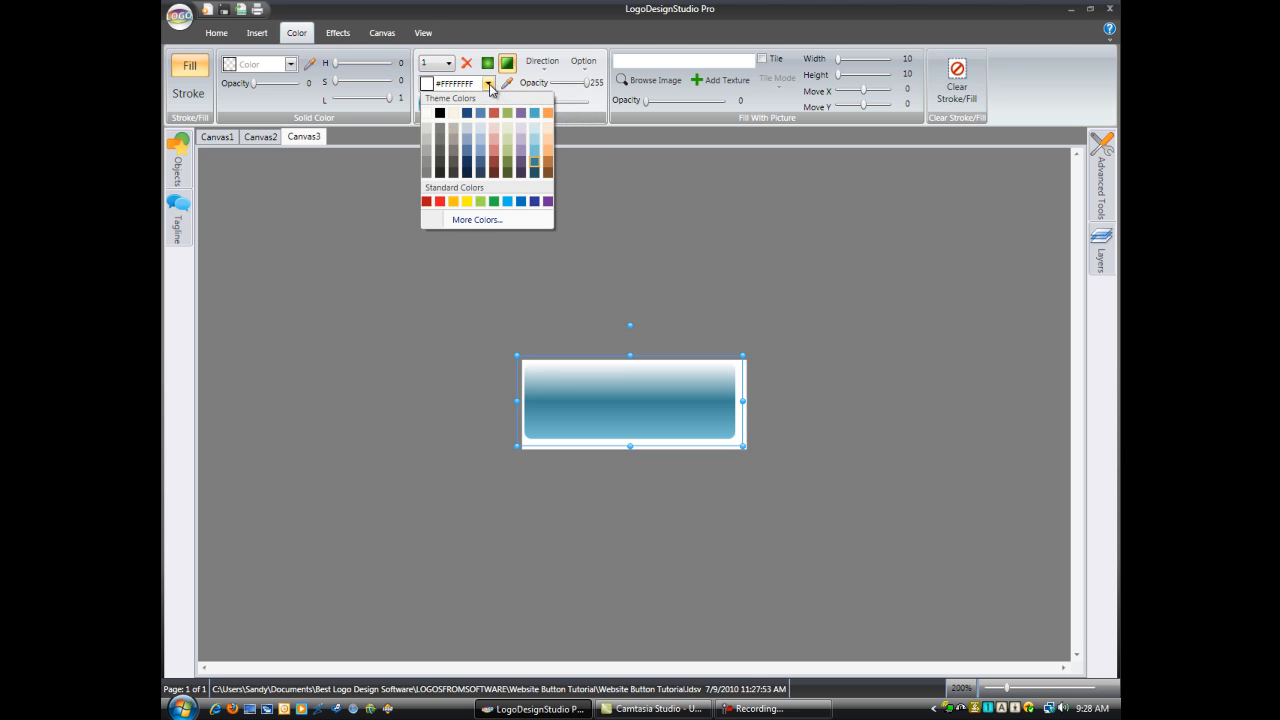
click(535, 152)
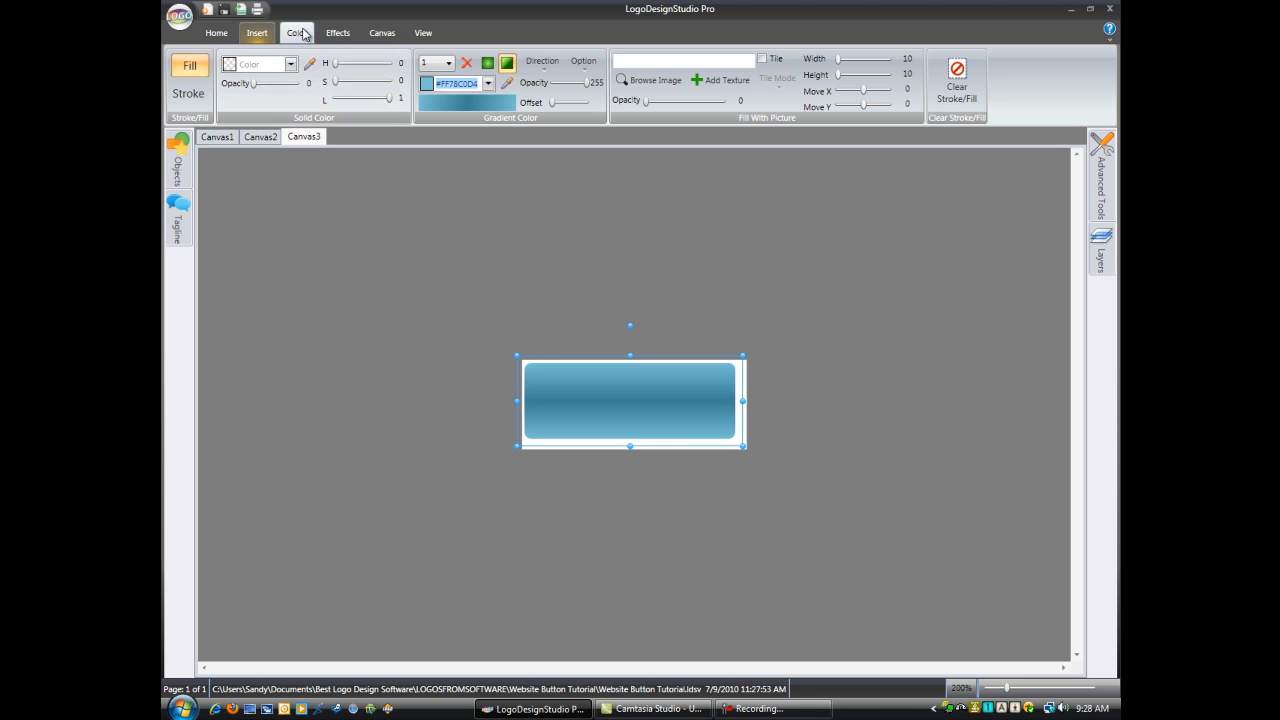
Step: Enable a drop shadow on the blue button shape with the default settings
click(339, 34)
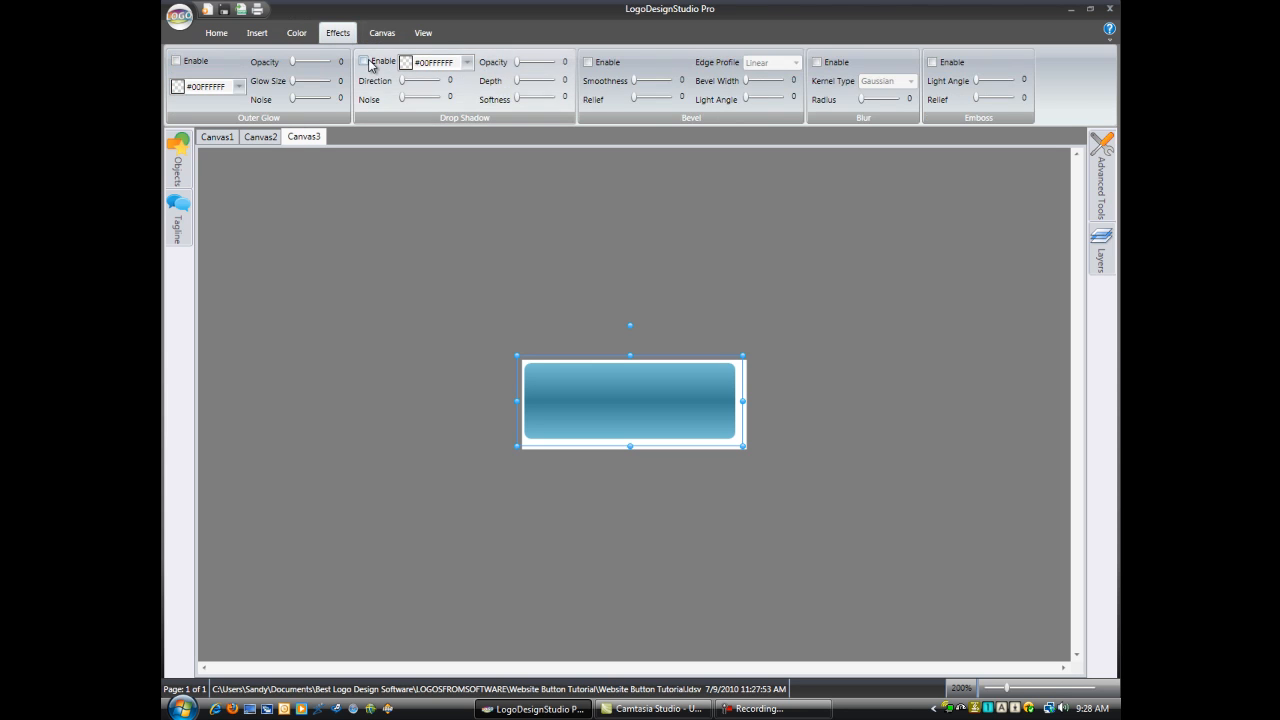
click(364, 61)
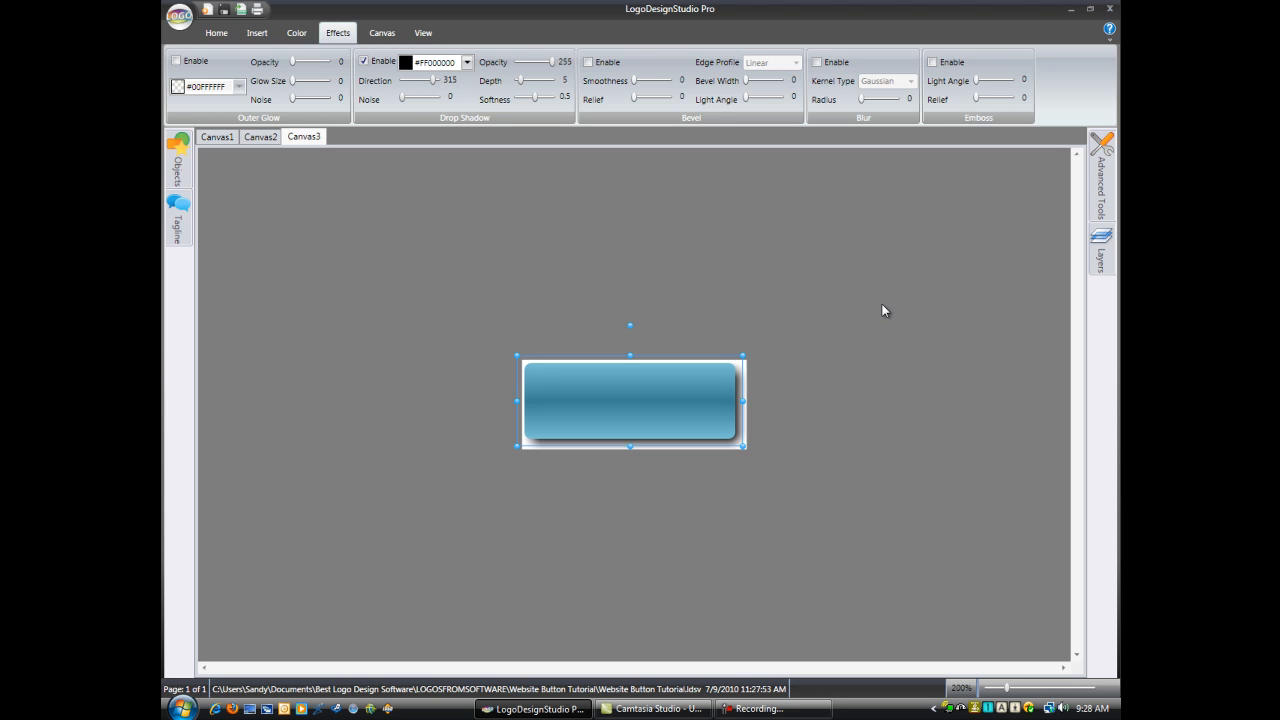
Step: Draw a thin highlight rectangle about 132 by 10 along the button's upper edge, with corners 23 and stroke 0
click(257, 32)
click(180, 66)
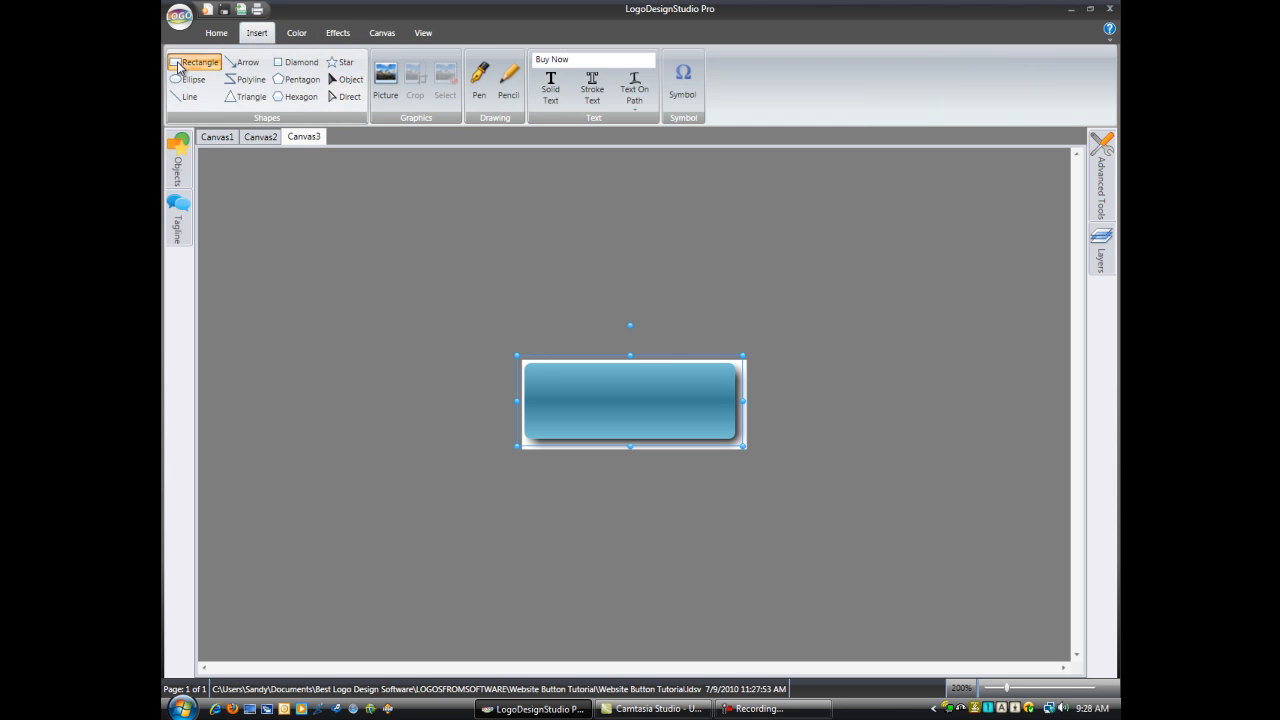
drag(528, 366, 727, 384)
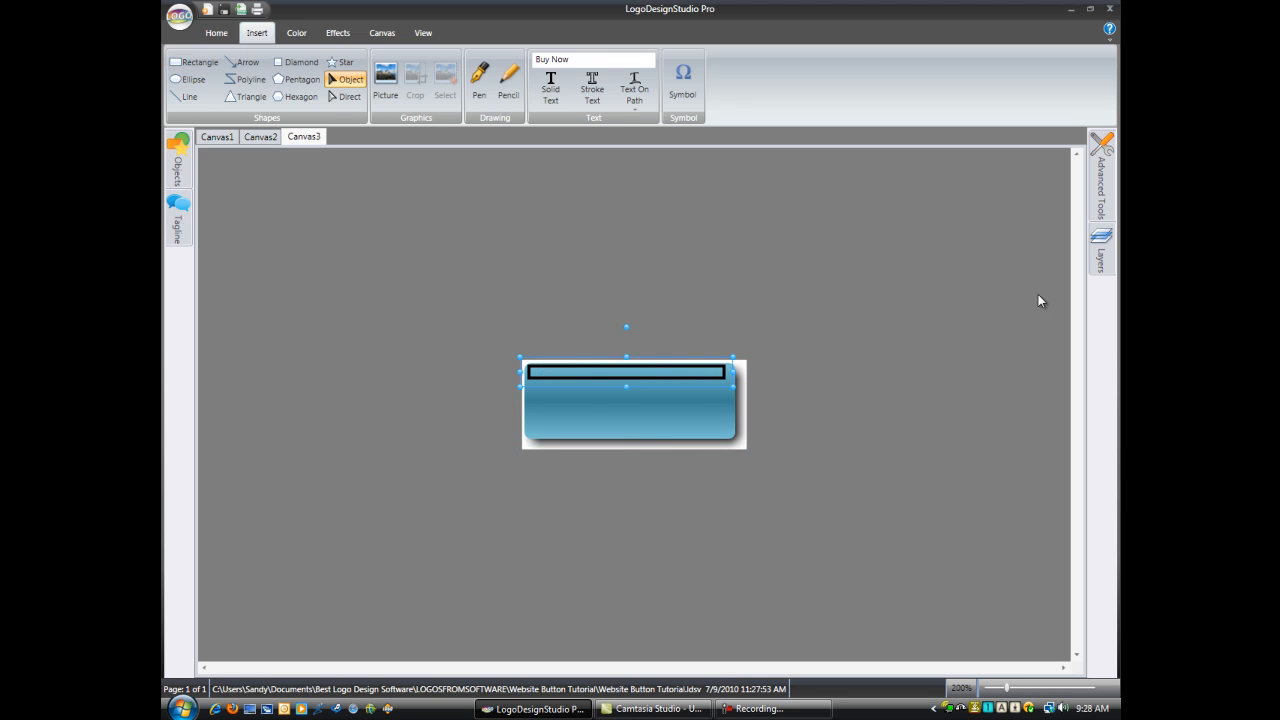
mouse_move(1102, 195)
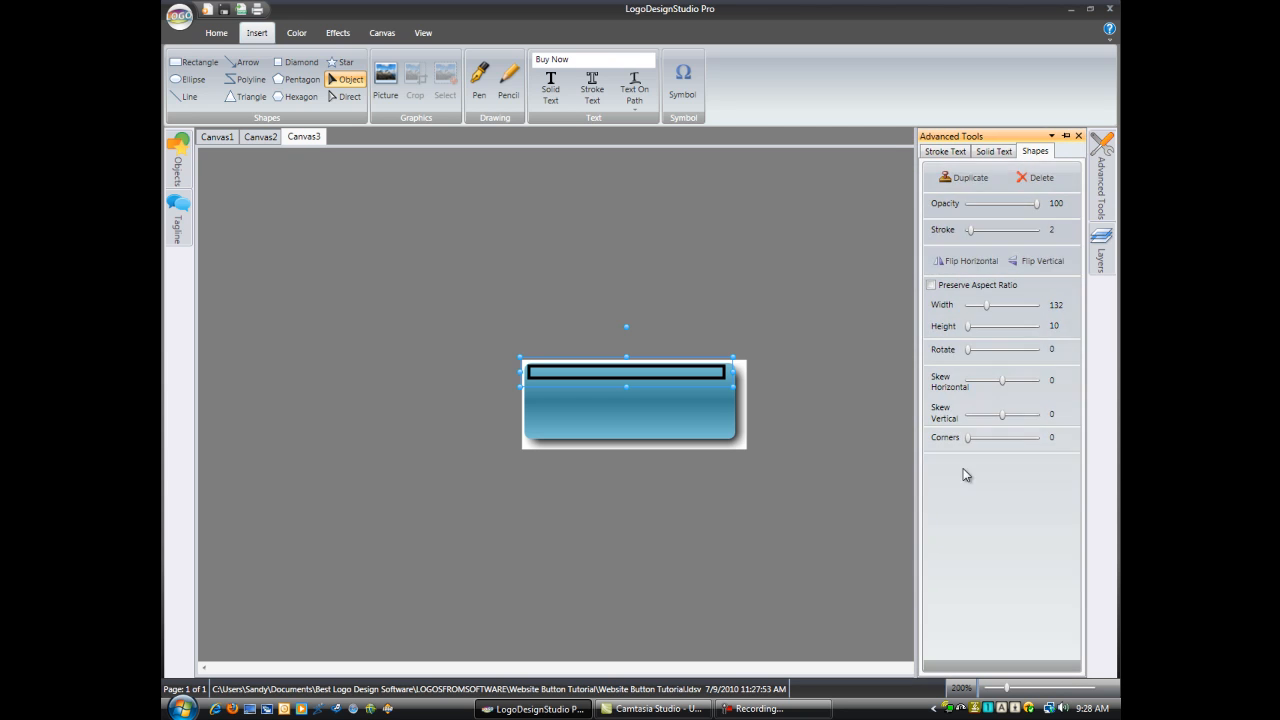
drag(971, 443, 987, 443)
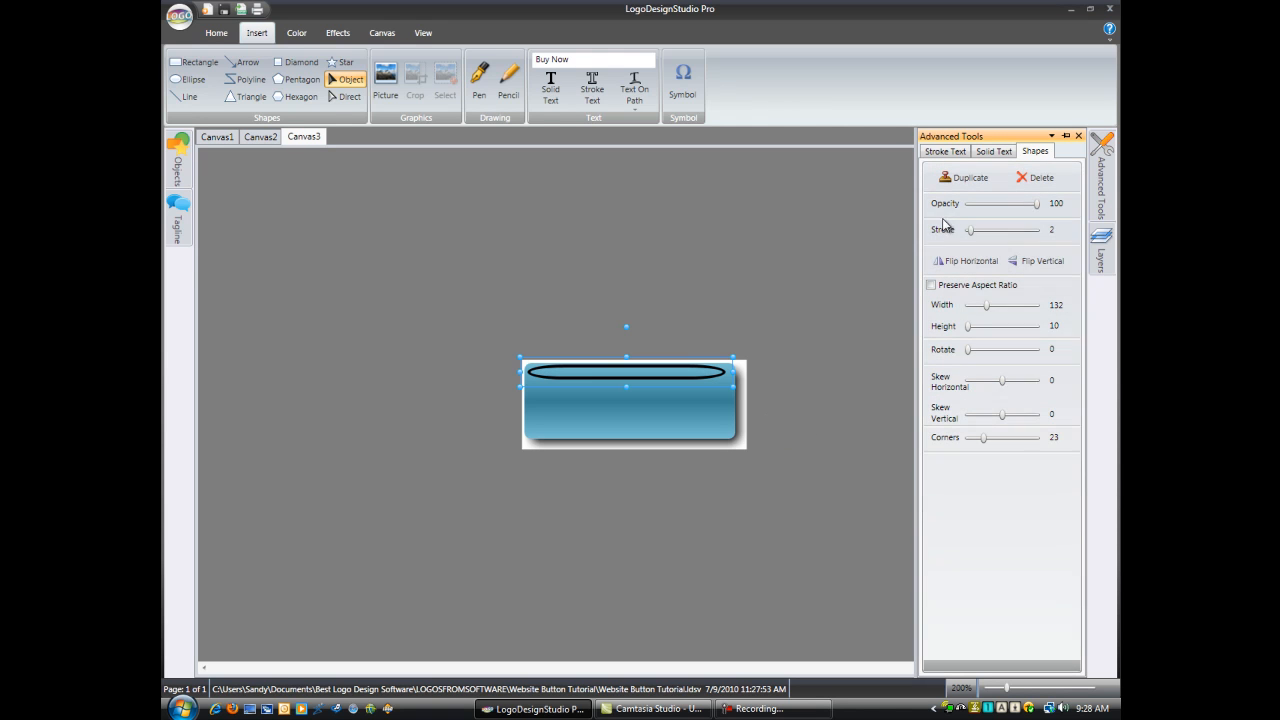
click(969, 236)
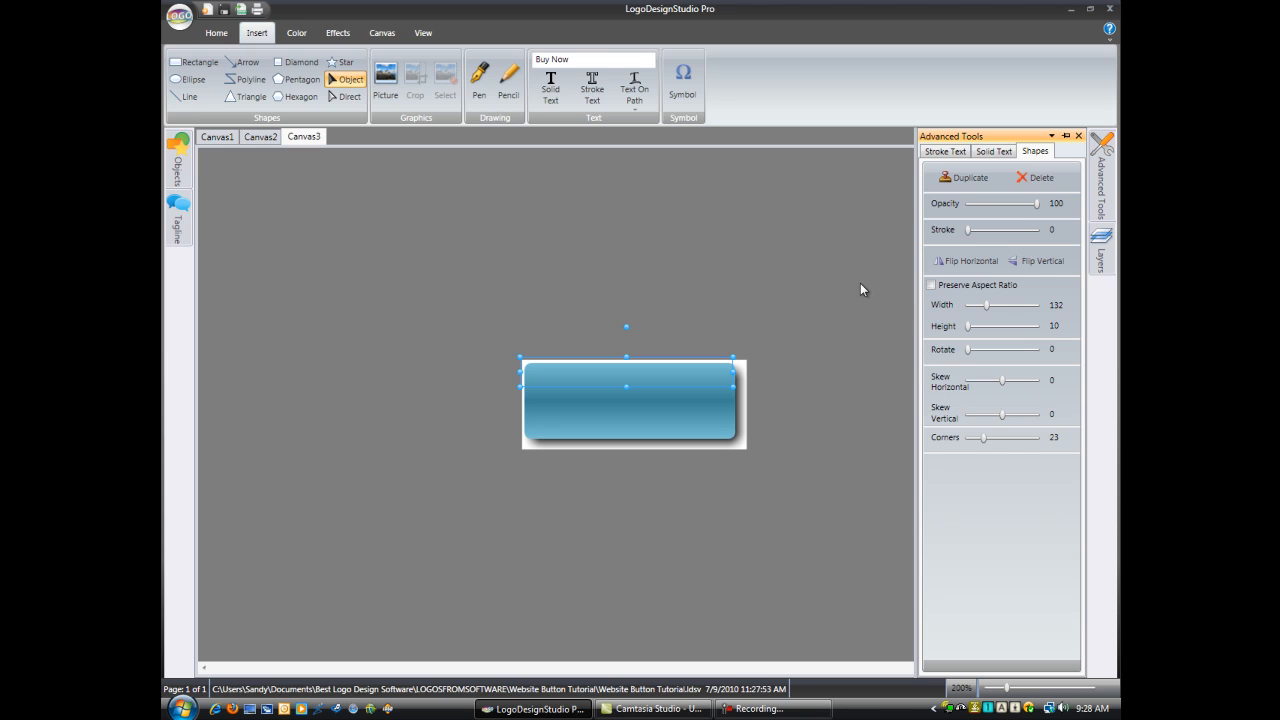
Step: Fill the thin highlight shape with a two-color linear gradient in the Diagonal LR direction
click(305, 36)
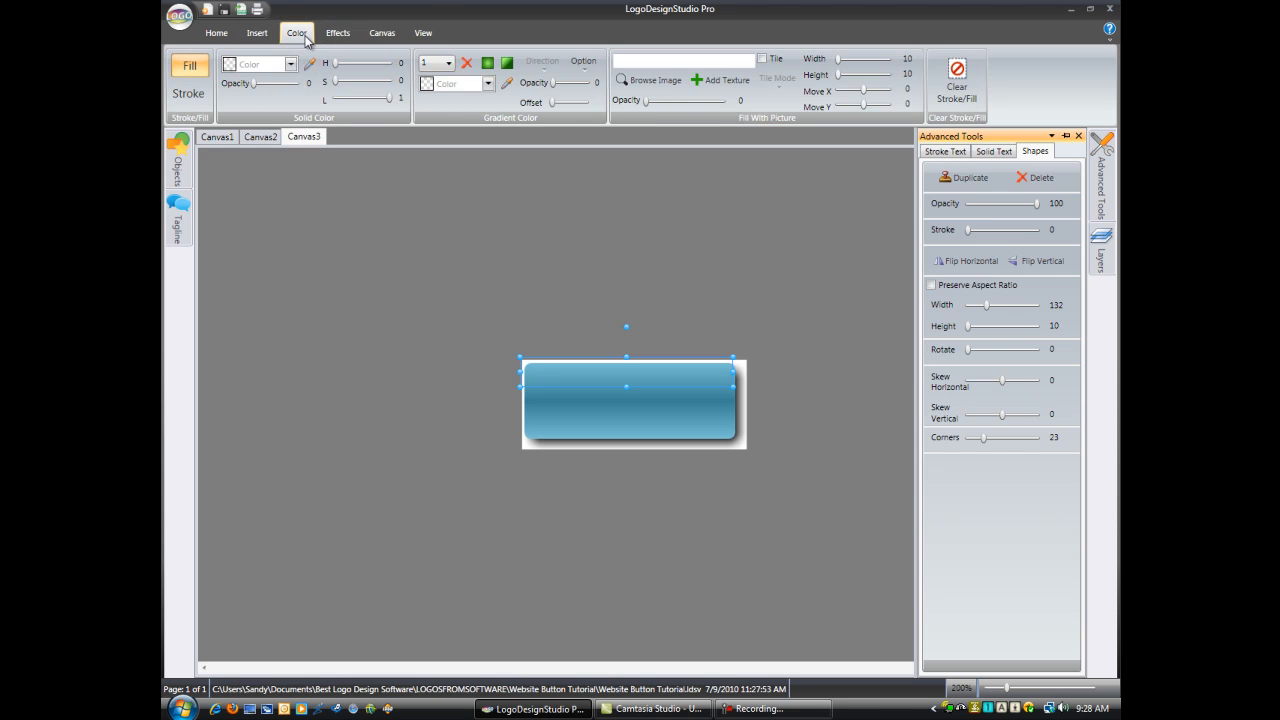
click(509, 65)
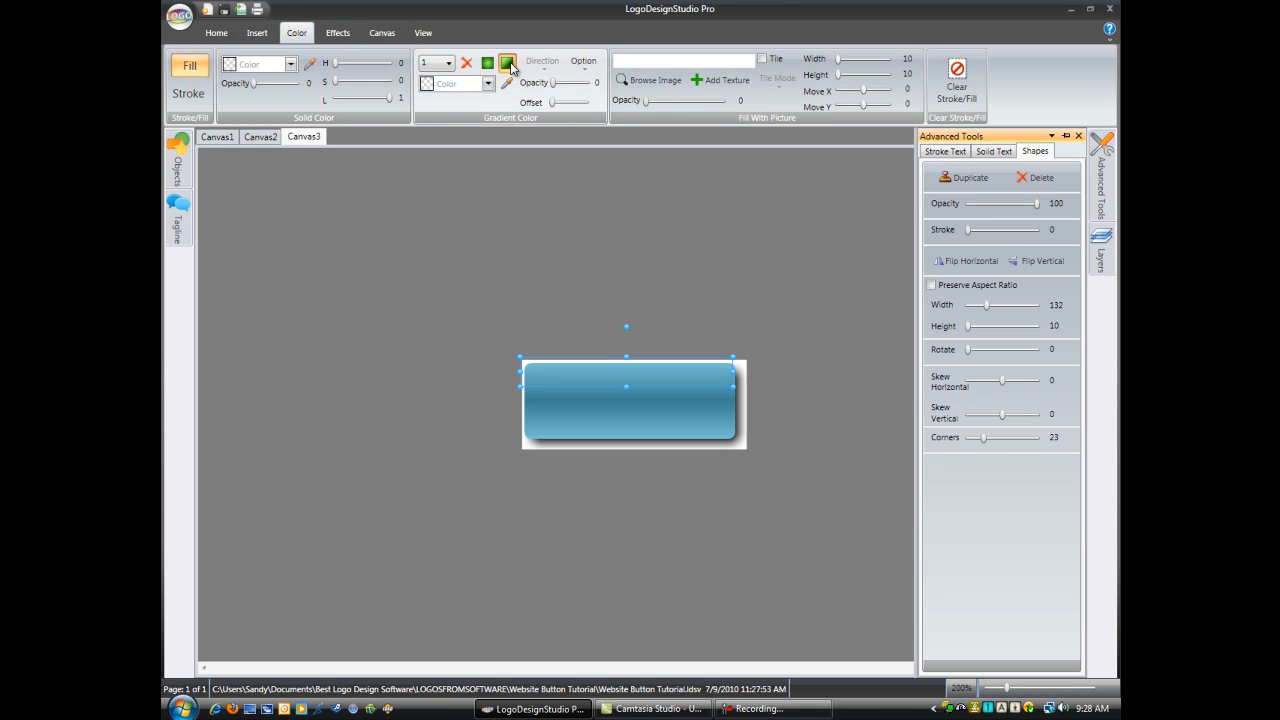
click(450, 64)
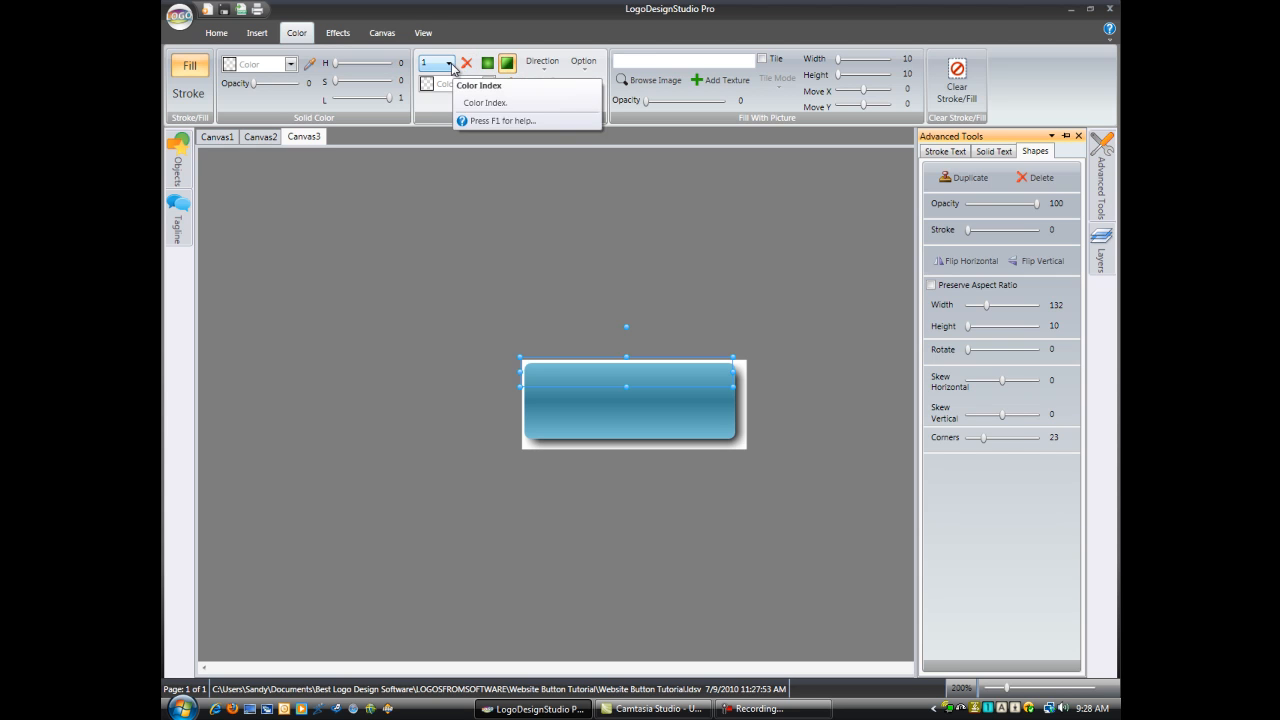
click(438, 90)
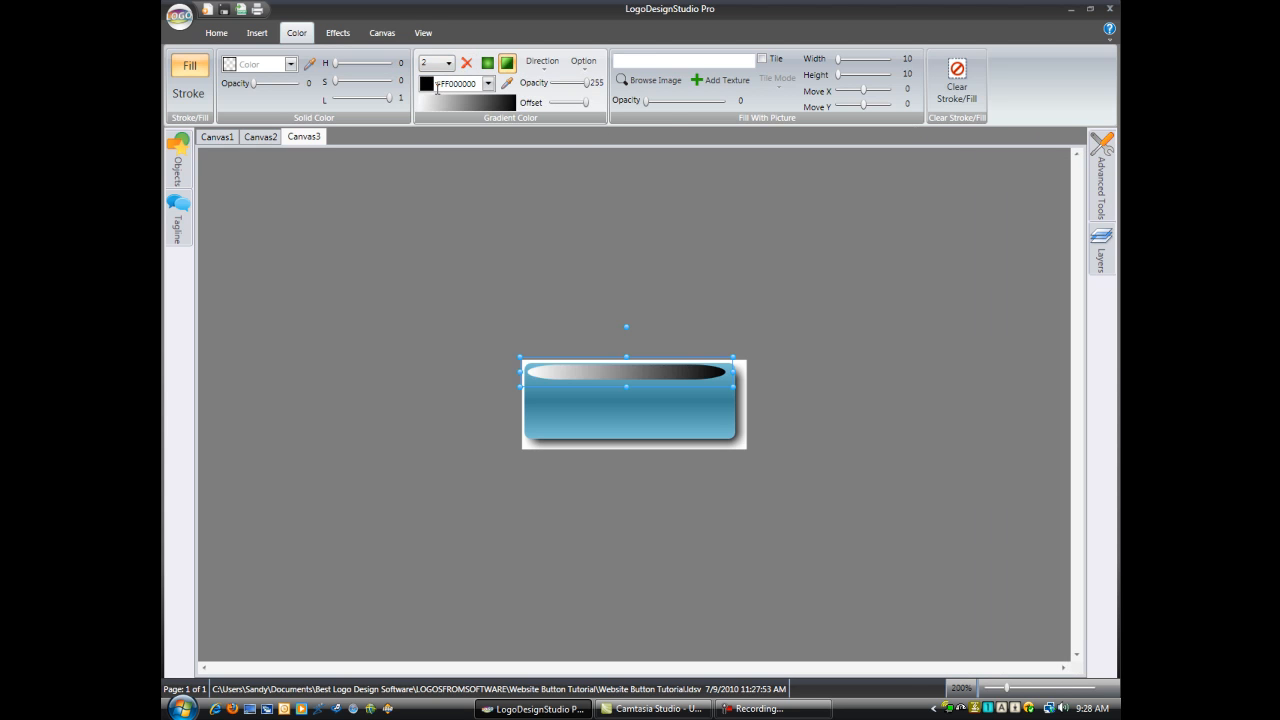
click(536, 66)
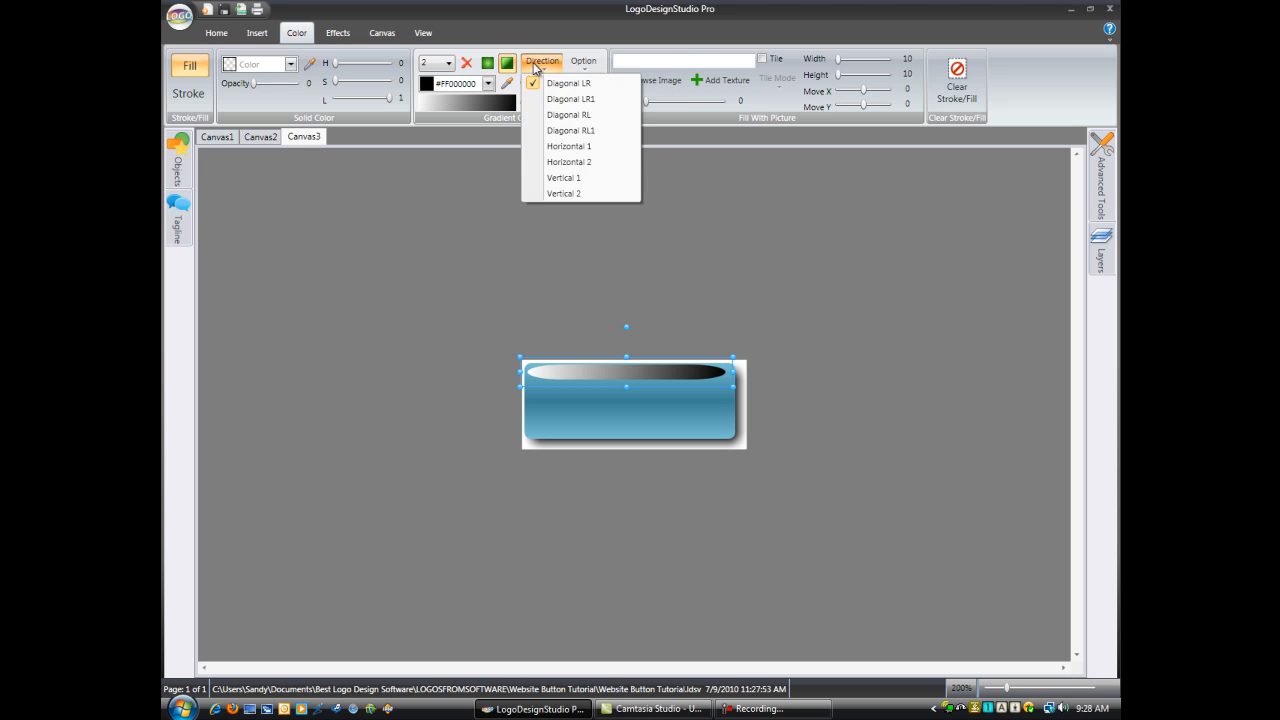
click(581, 84)
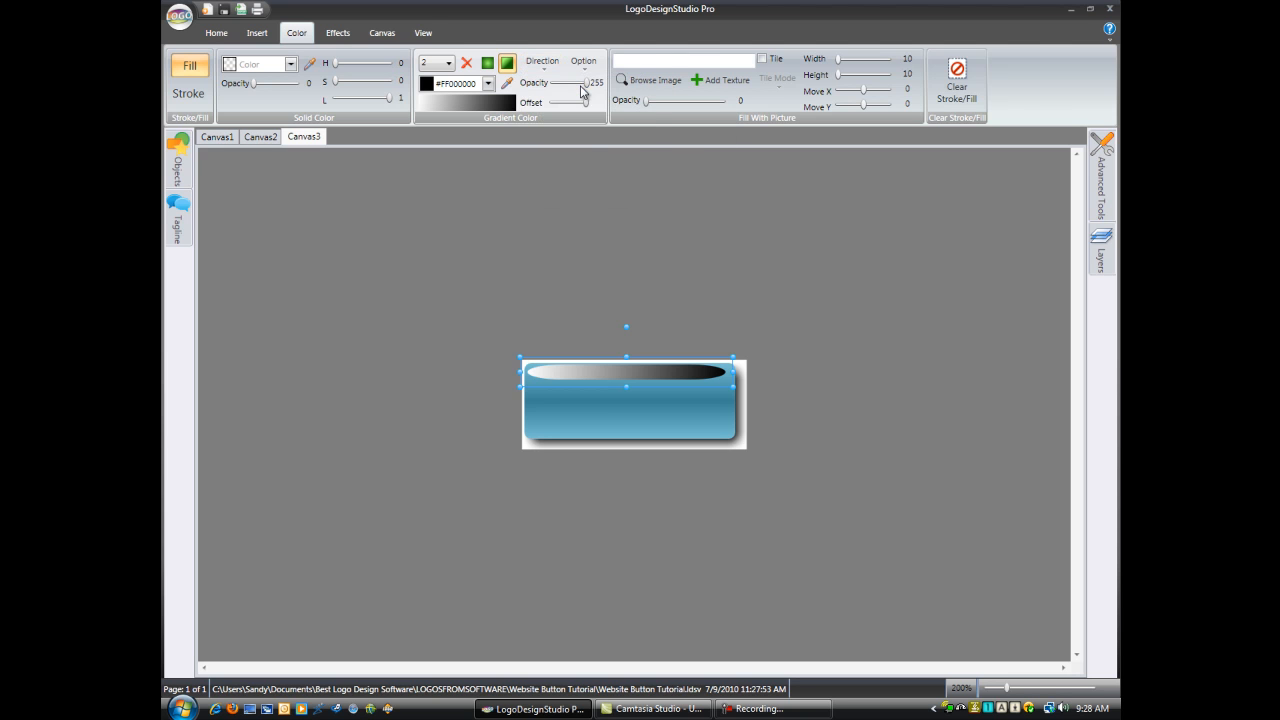
Step: Set the highlight gradient's second color to light blue #FFA5D5E2 and its first color to paler blue #FFD2EAF0
click(488, 84)
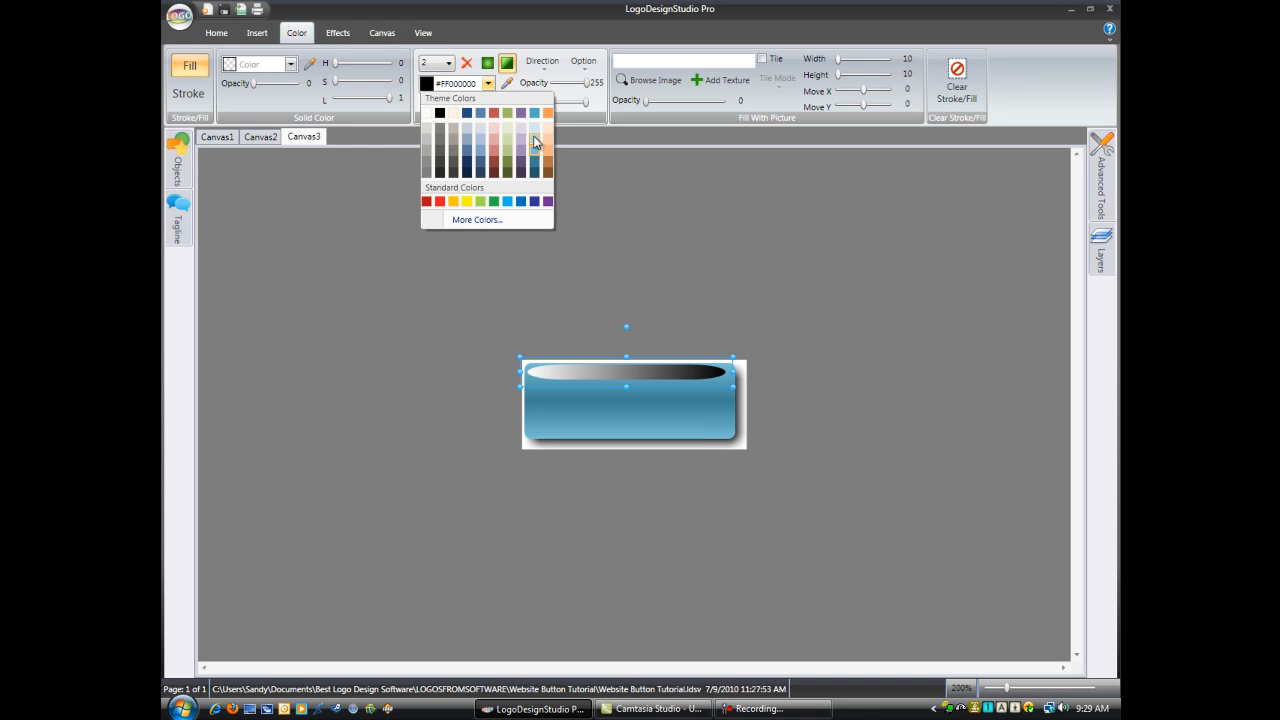
click(534, 138)
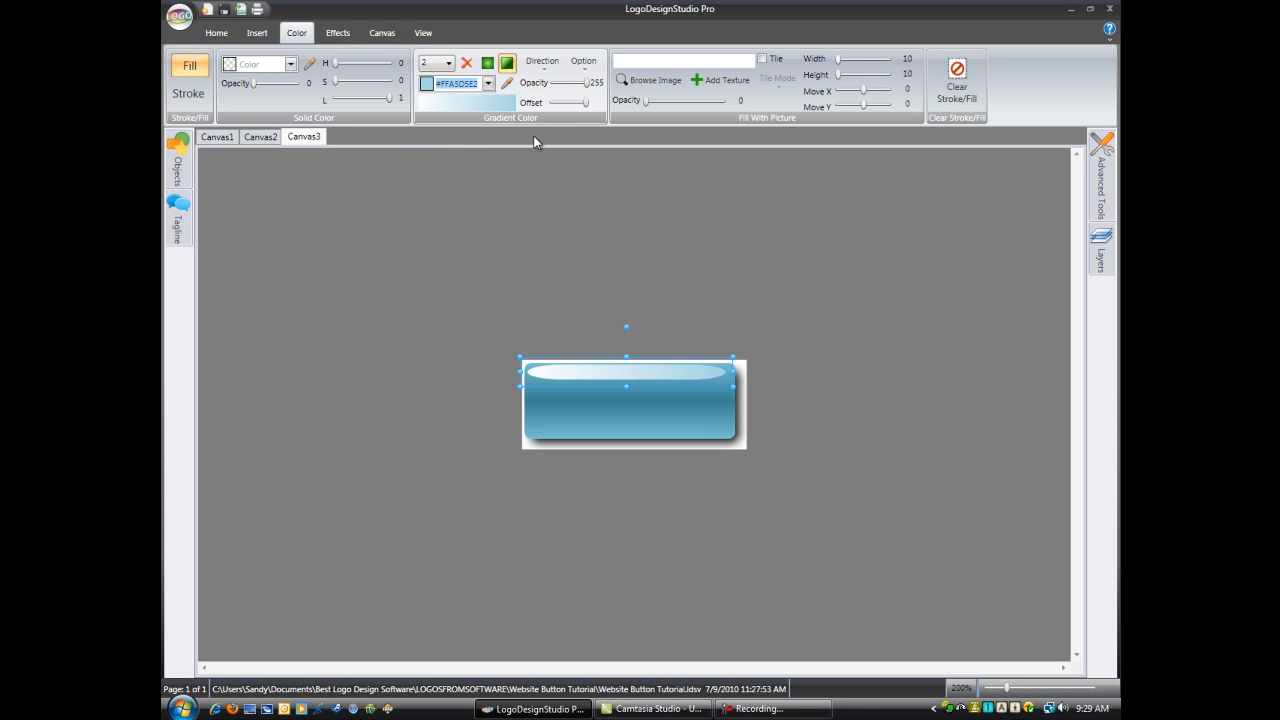
click(489, 85)
click(489, 85)
click(437, 62)
click(439, 80)
click(487, 86)
click(487, 86)
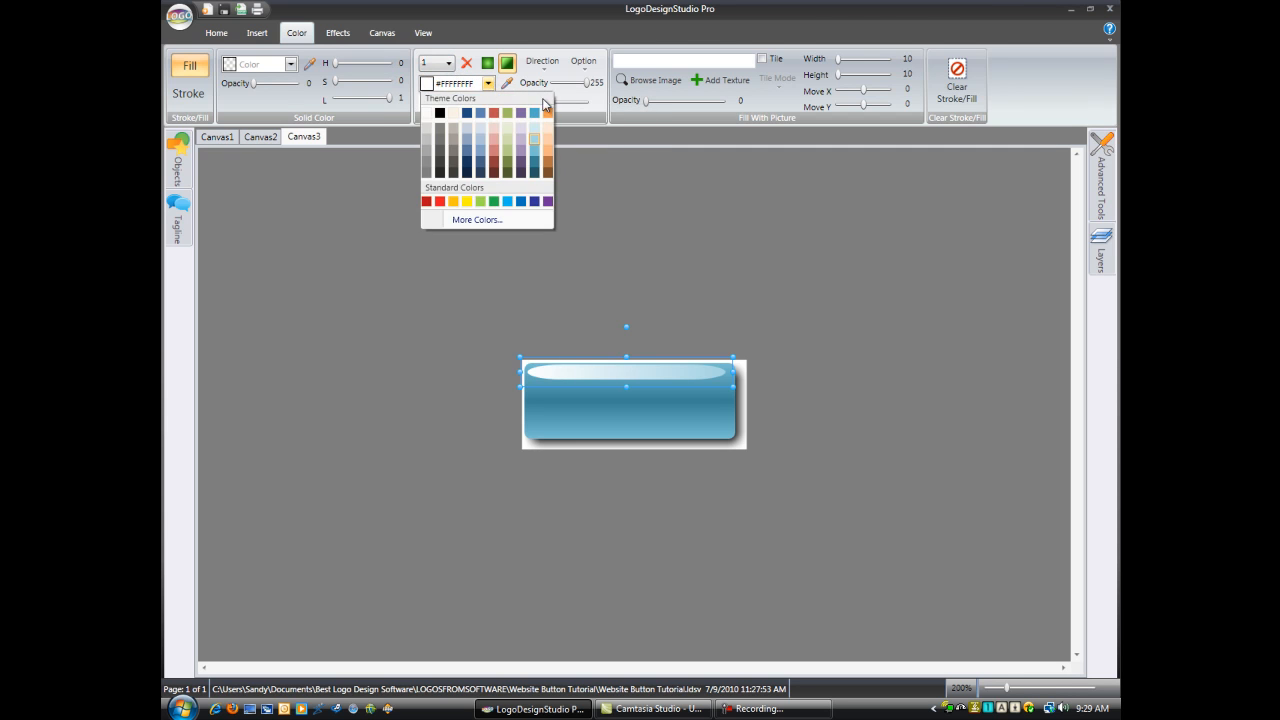
click(535, 128)
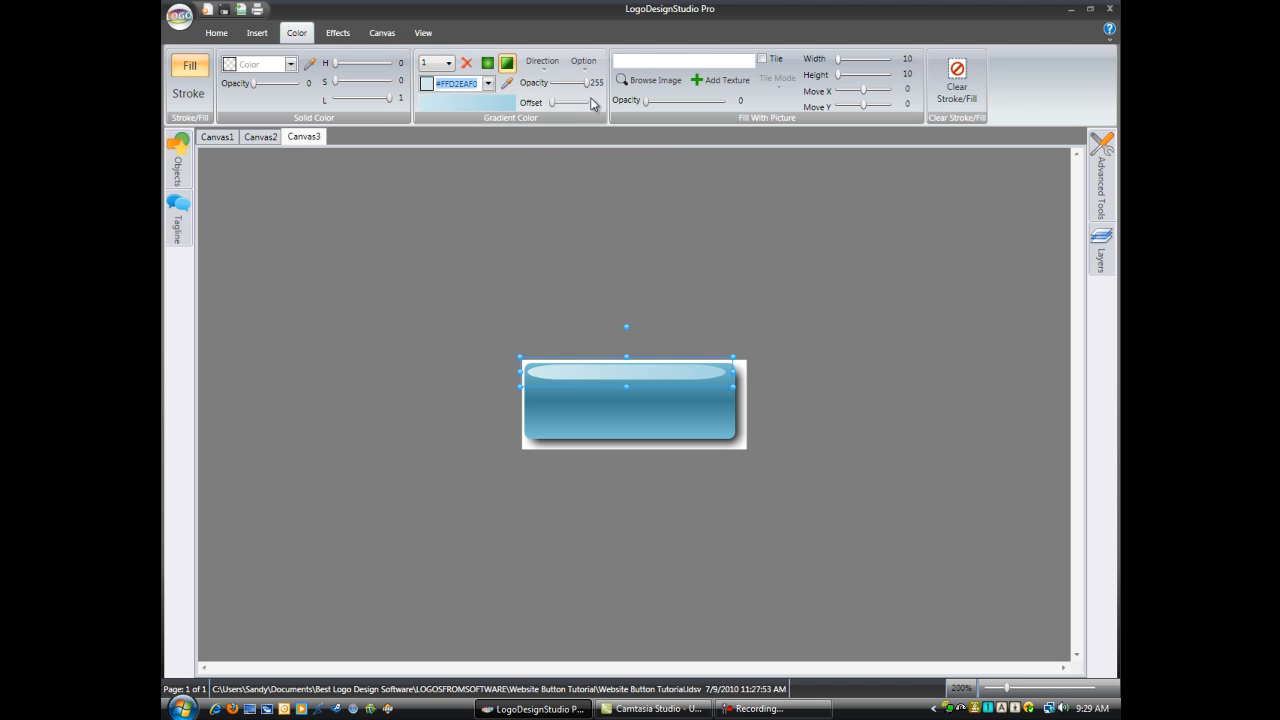
Step: Lower the first gradient color's opacity to 142 and enable a Gaussian blur with radius 5 on the highlight
drag(586, 84, 573, 86)
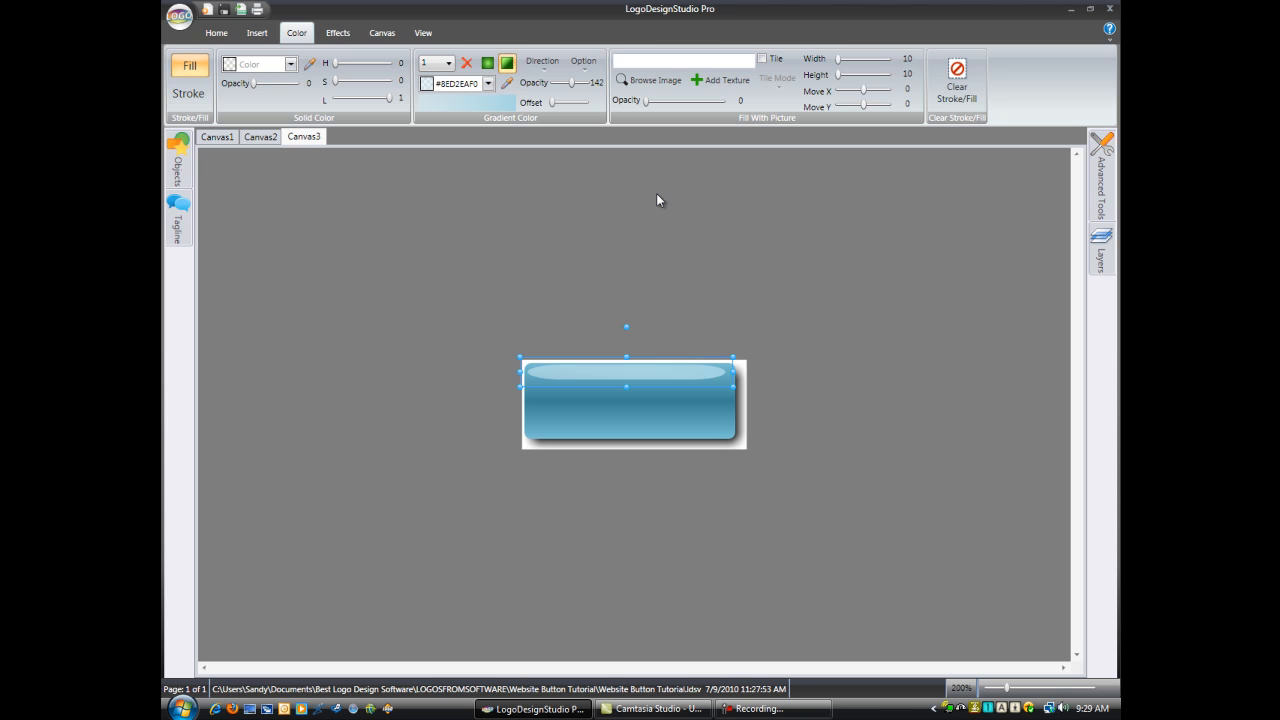
click(337, 37)
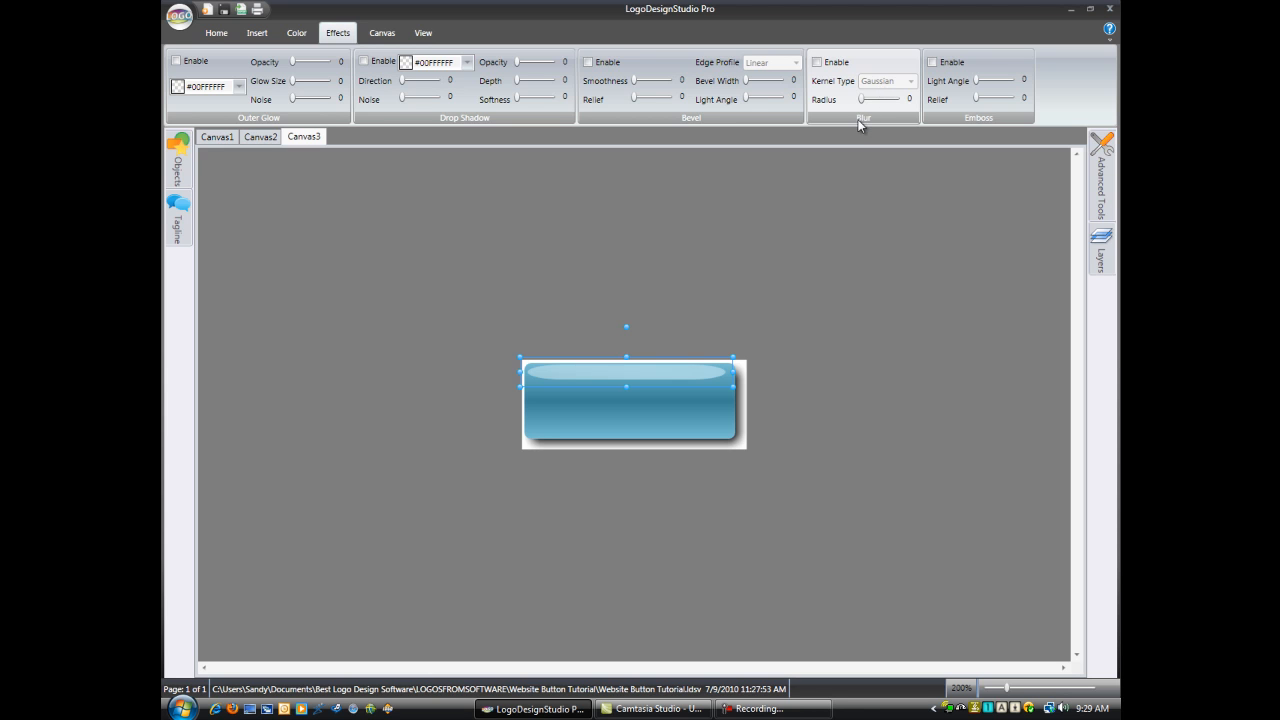
click(816, 63)
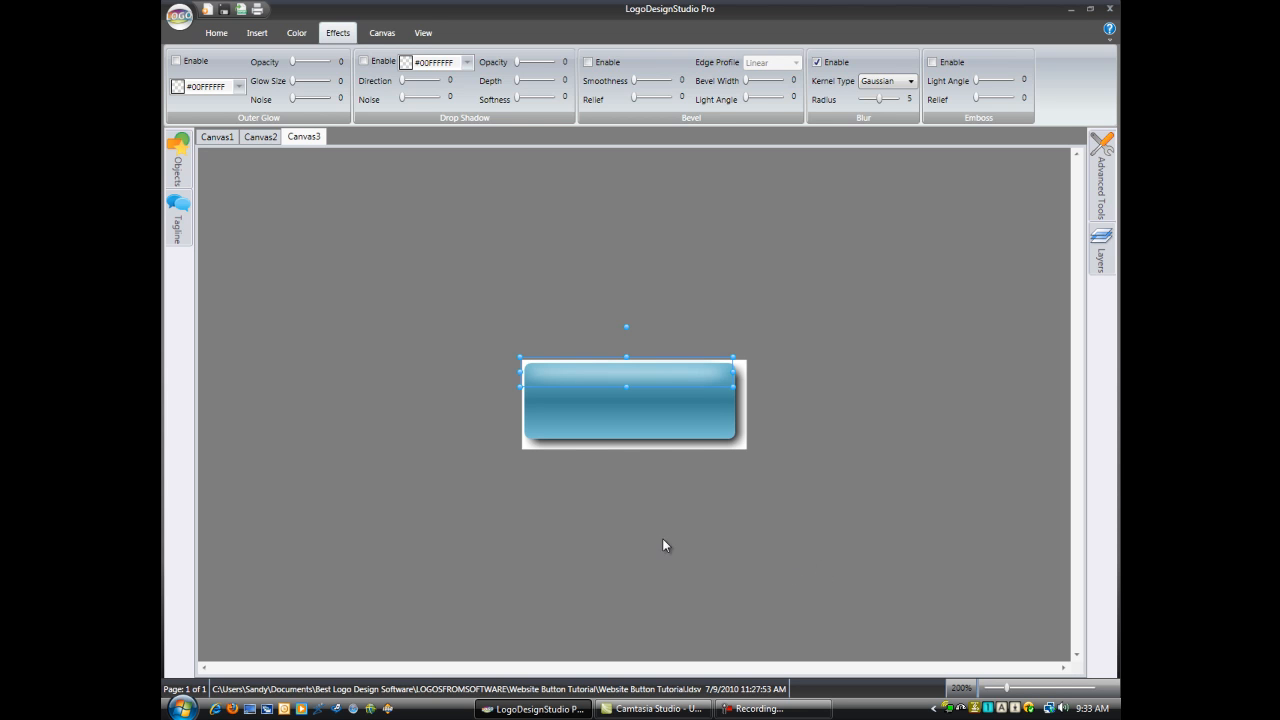
Step: Add the solid text "Buy Now" to the button, scale it down slightly and center it on the blue shape
click(257, 33)
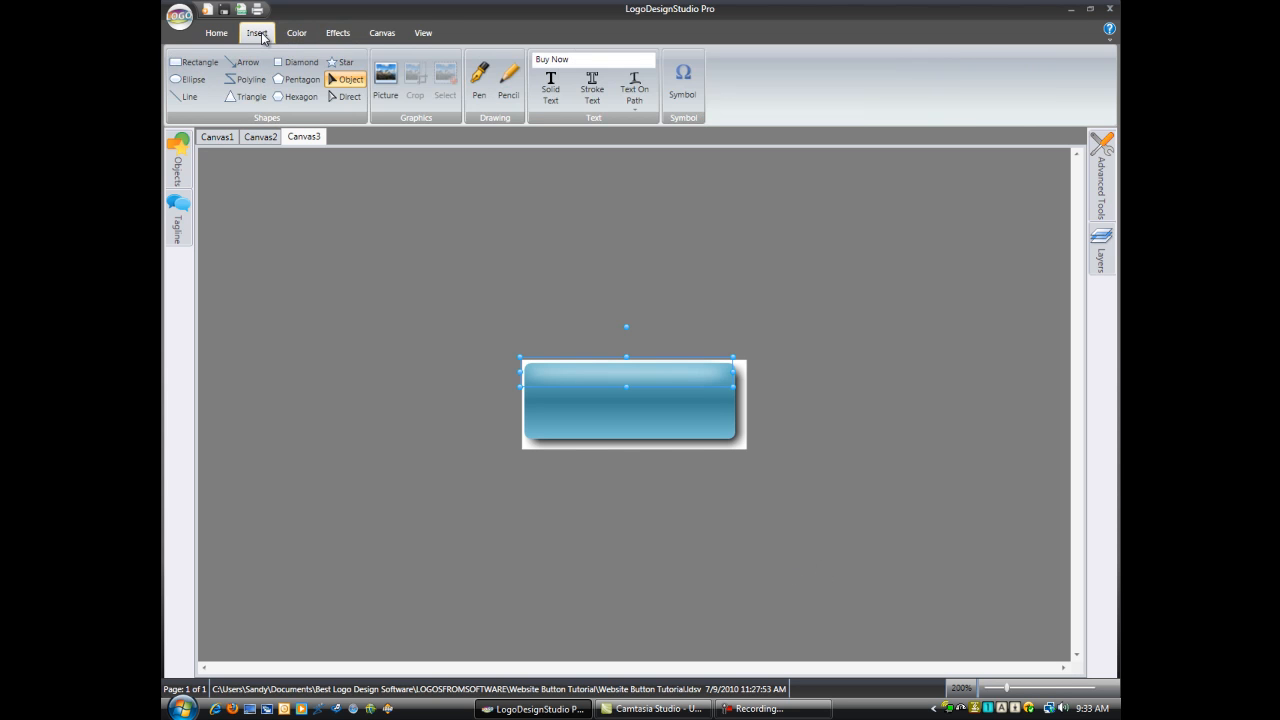
click(552, 90)
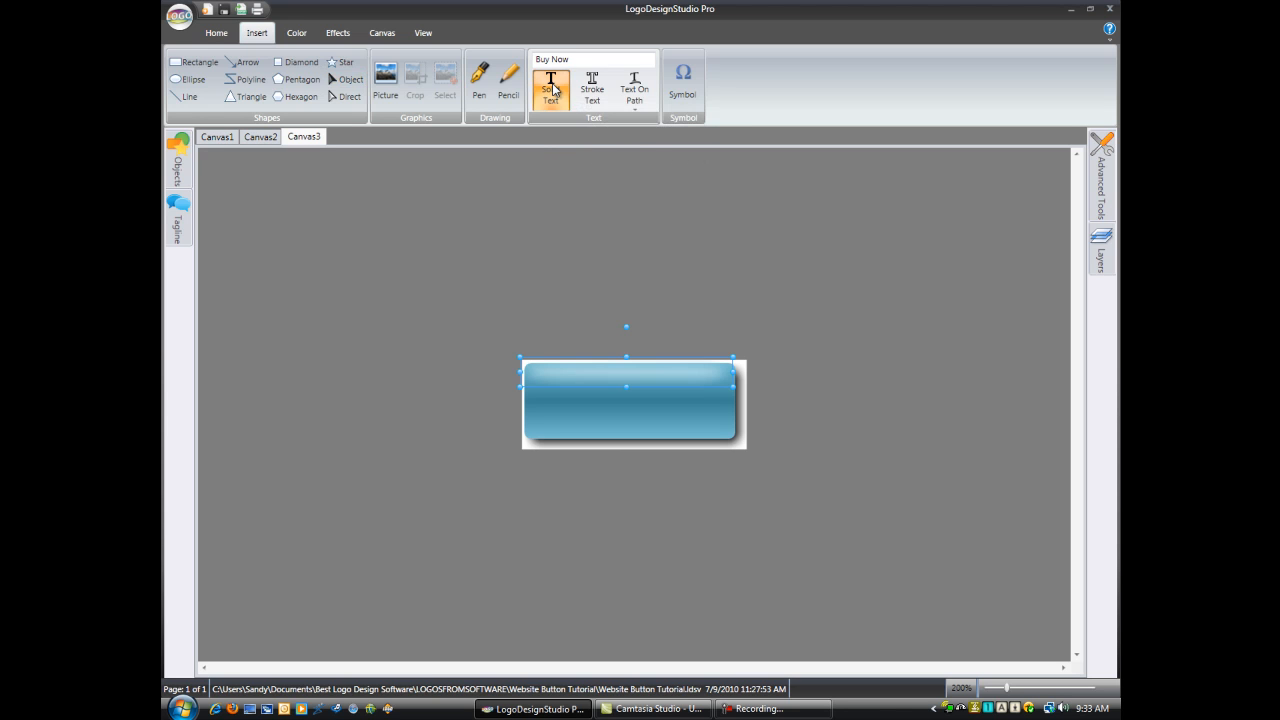
click(632, 402)
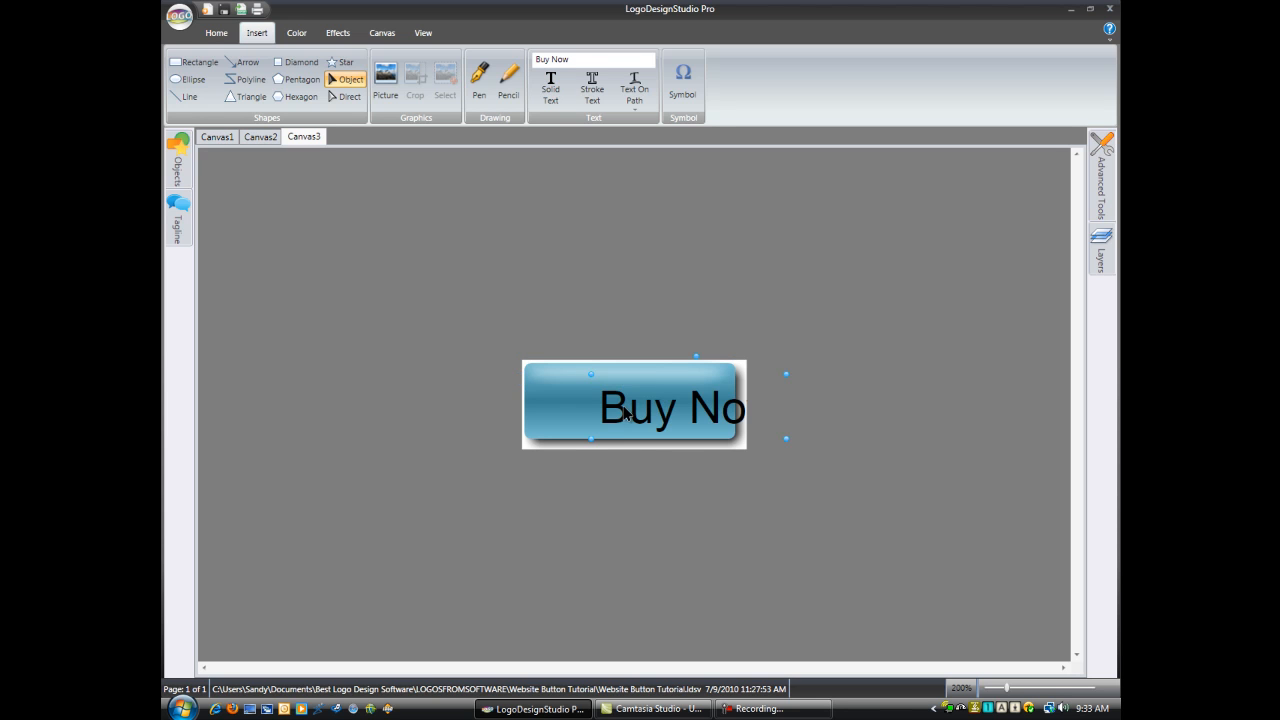
drag(627, 411, 570, 405)
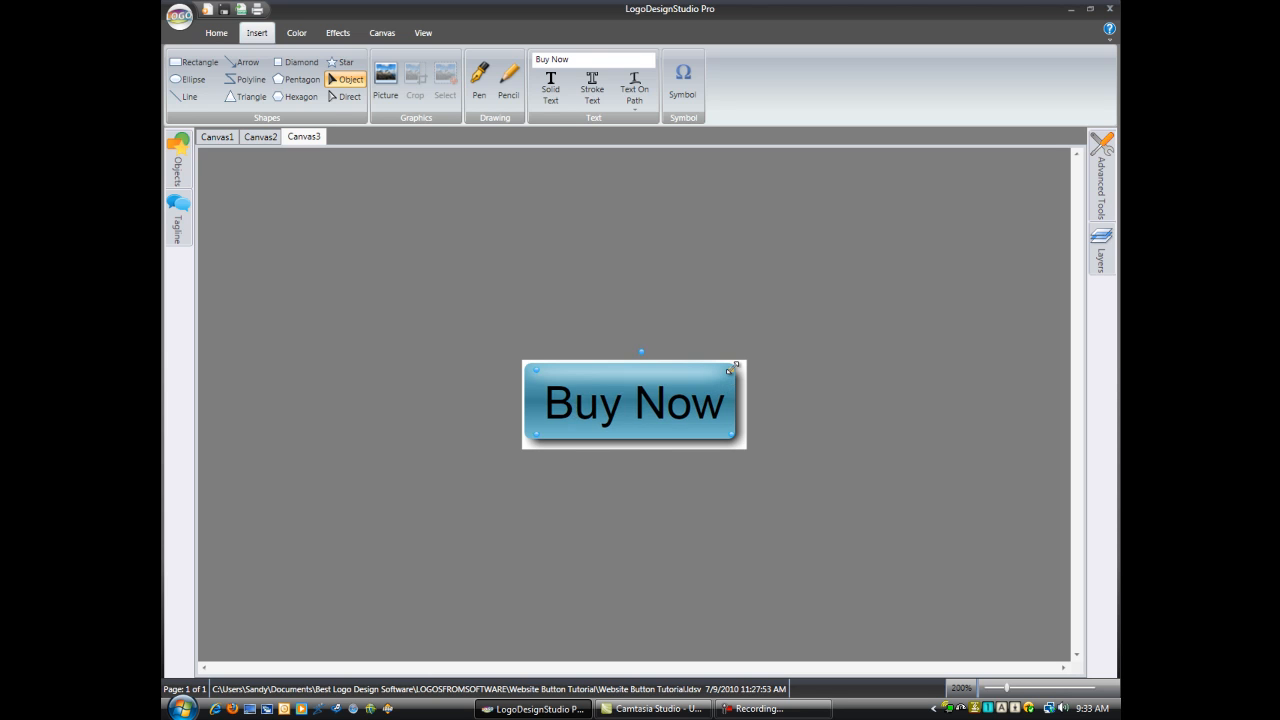
drag(731, 368, 726, 368)
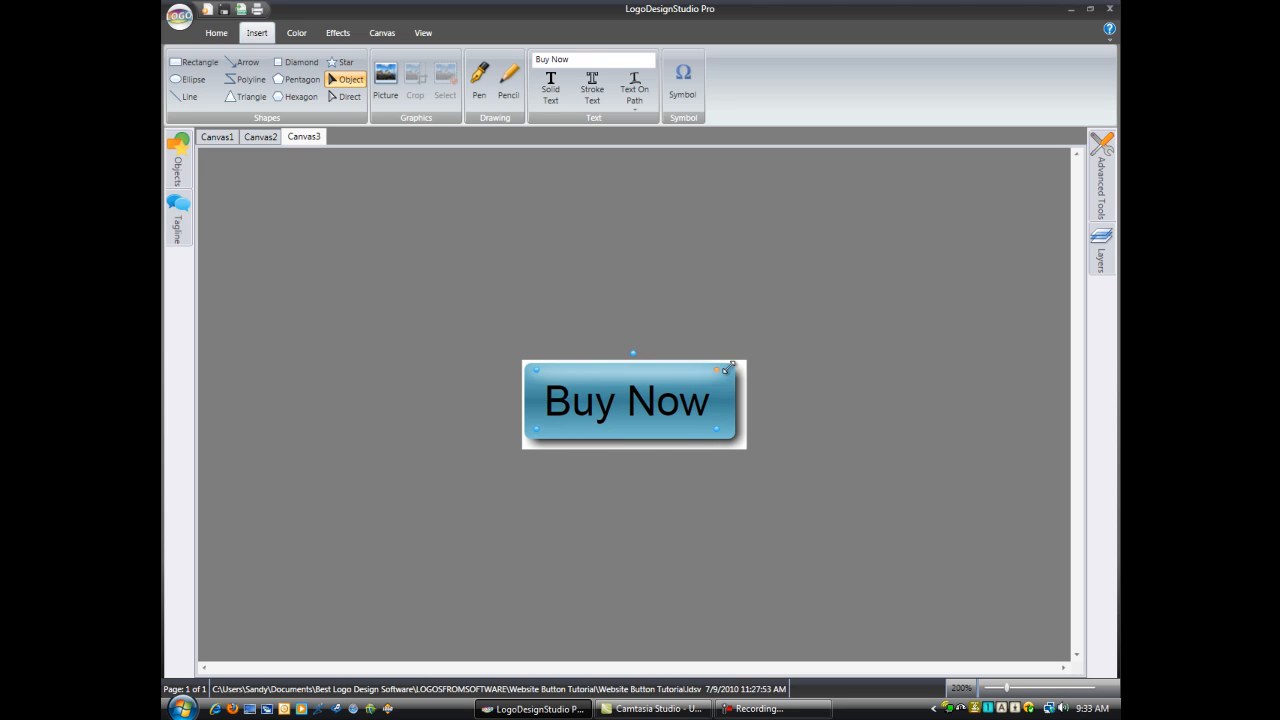
drag(686, 414, 689, 417)
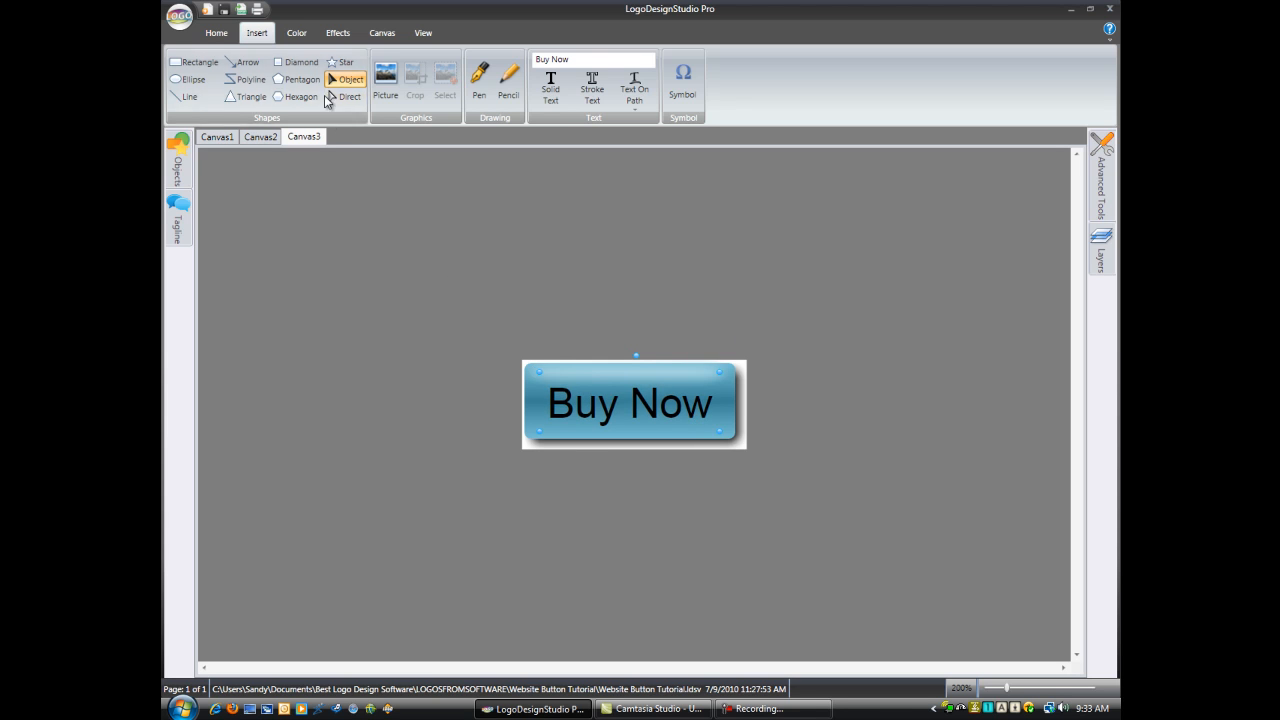
Step: Set the "Buy Now" text's solid fill to light gray #CCCCCCCC and lower its opacity to 106
click(296, 38)
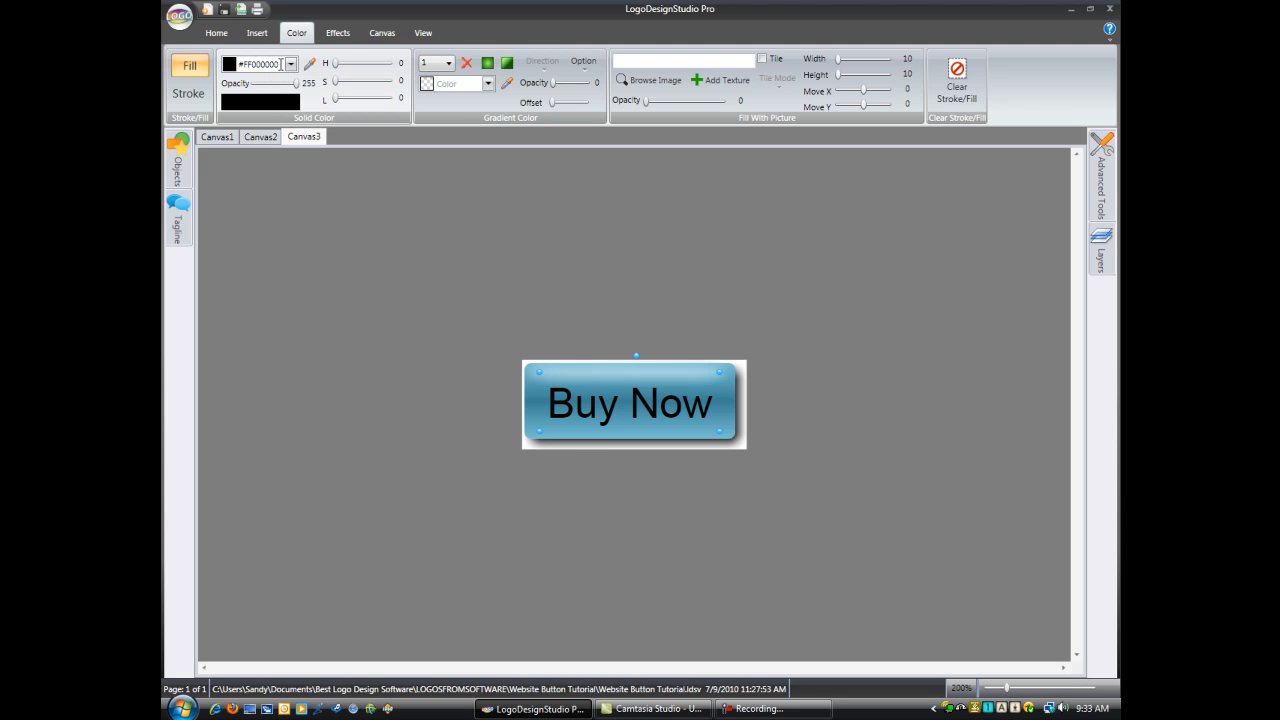
drag(281, 64, 241, 64)
text(cccccccc)
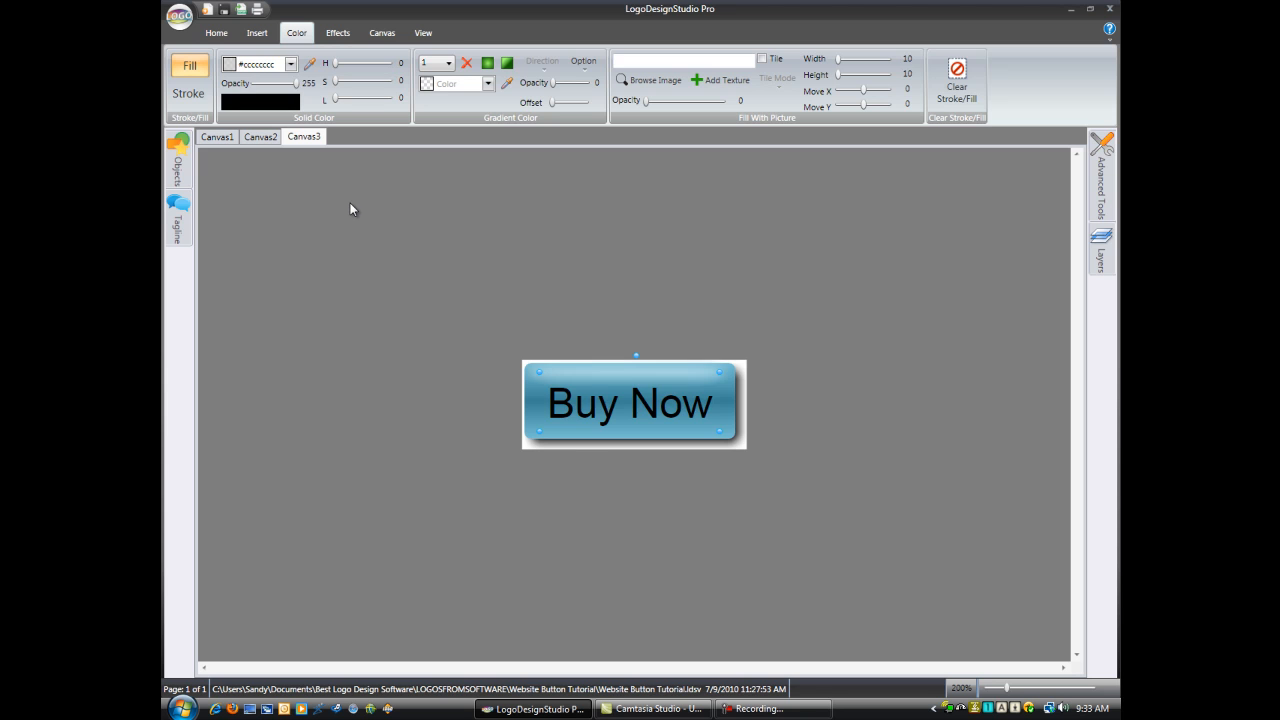
key(Return)
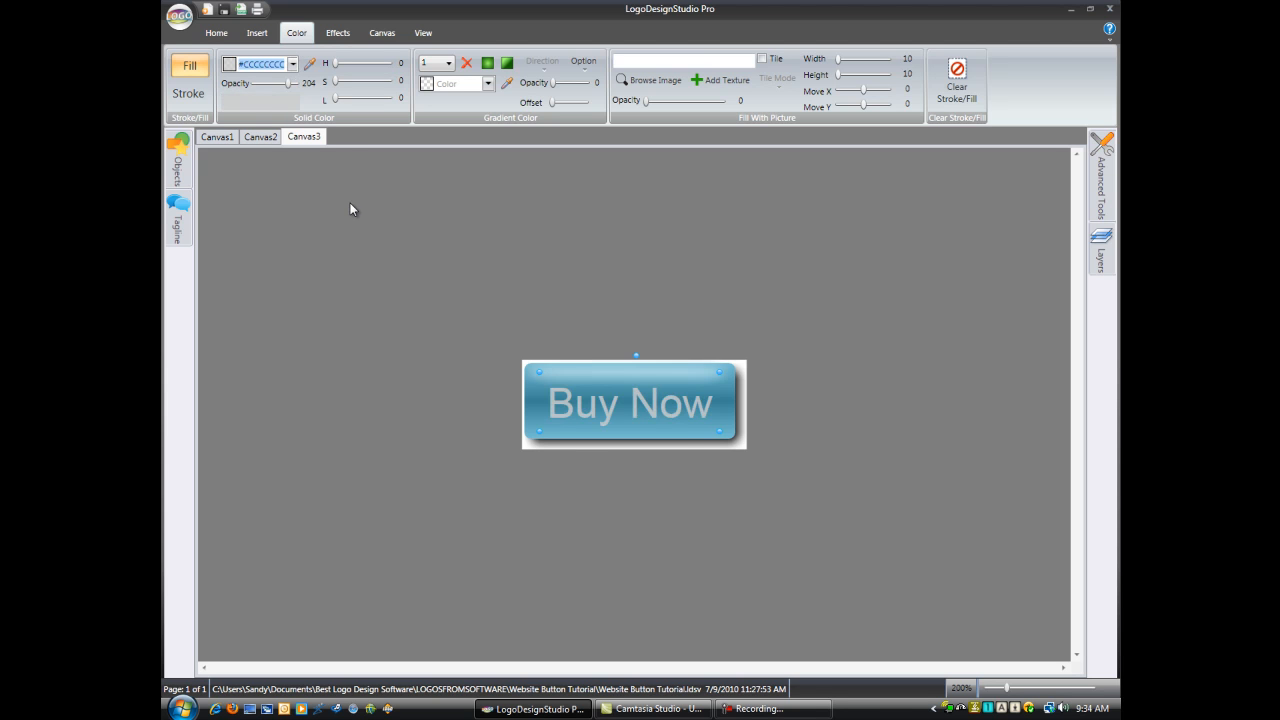
drag(288, 88, 272, 88)
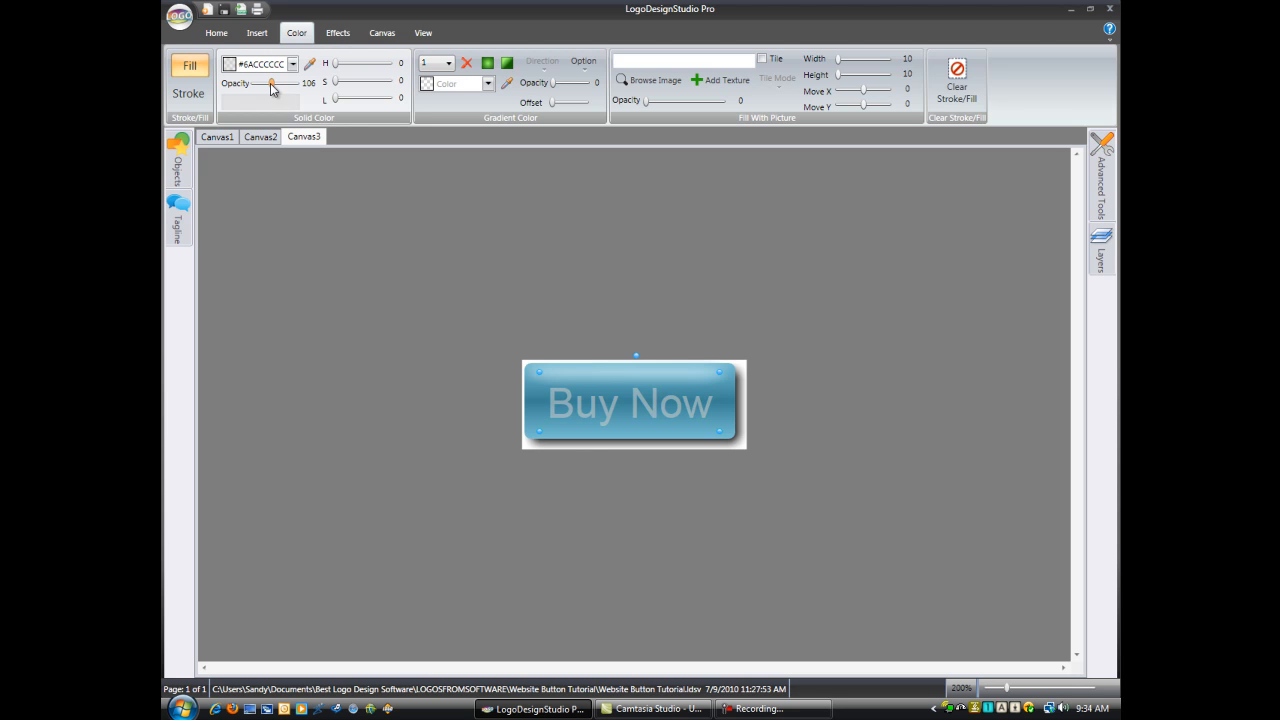
Step: Enable an outer glow on the text in darker blue #FF388194, lower the glow's opacity to 98 and deselect the text
click(337, 35)
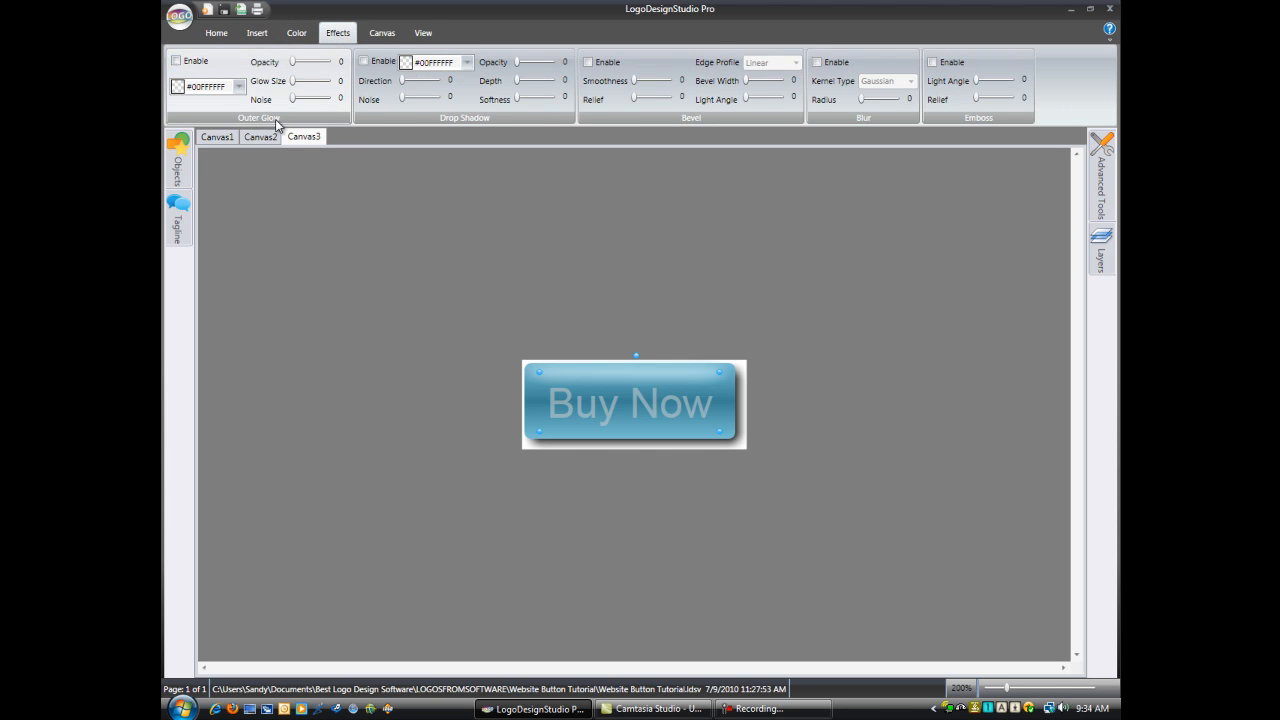
click(176, 61)
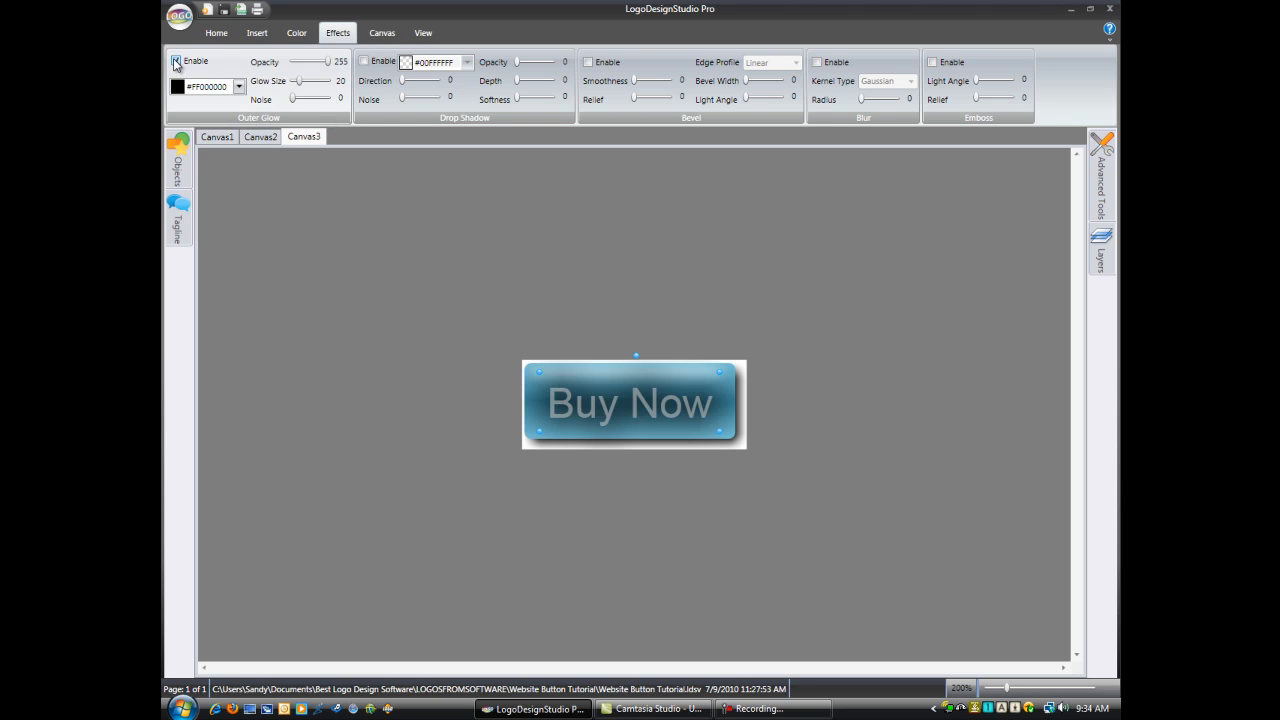
click(240, 88)
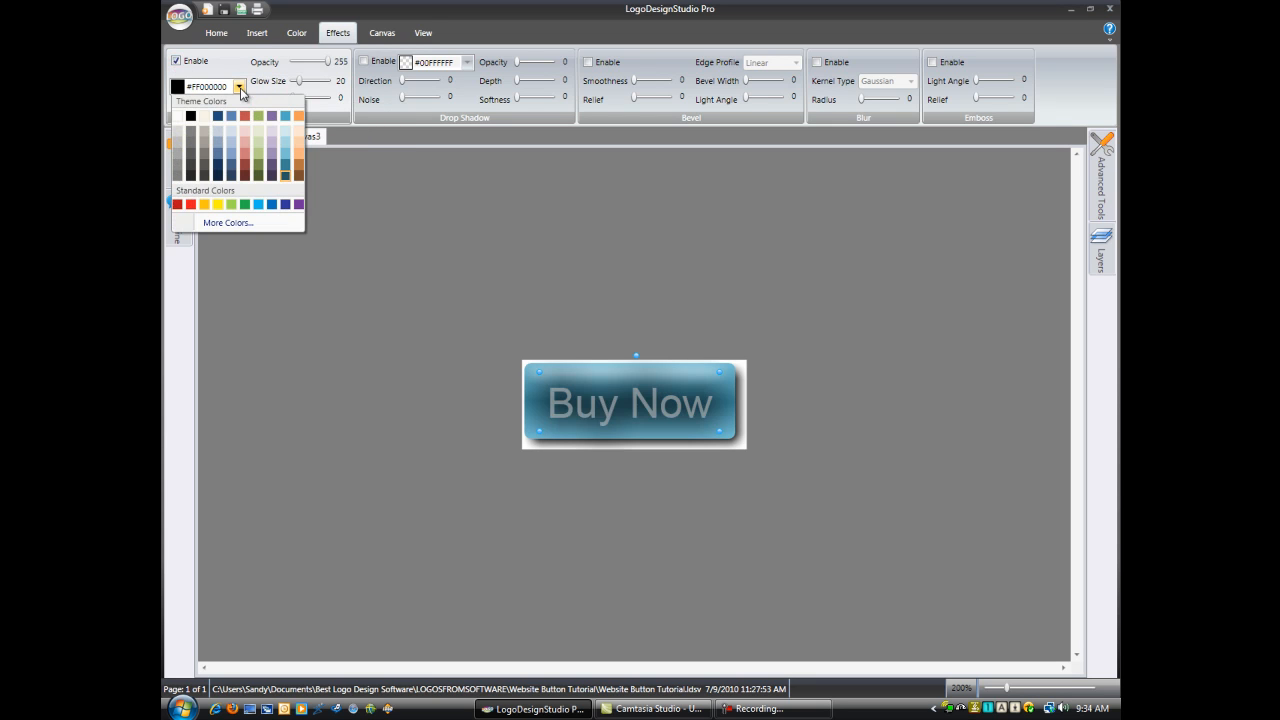
click(287, 169)
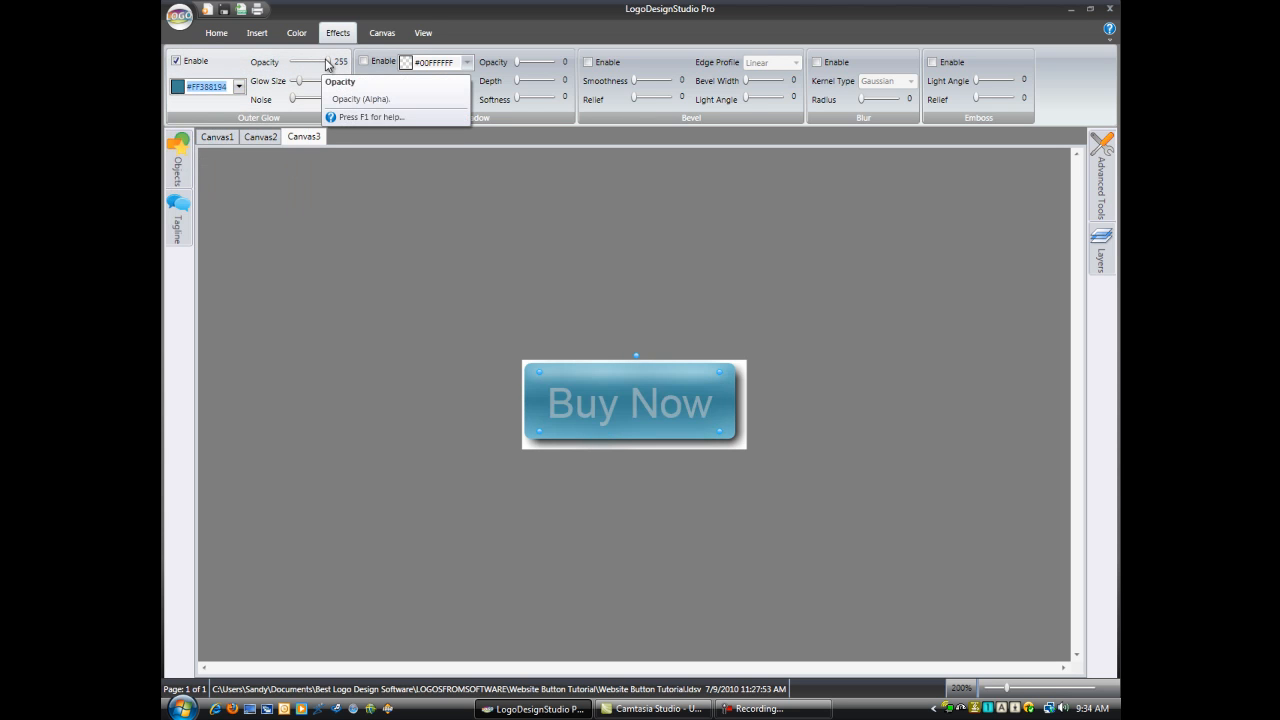
drag(328, 64, 307, 62)
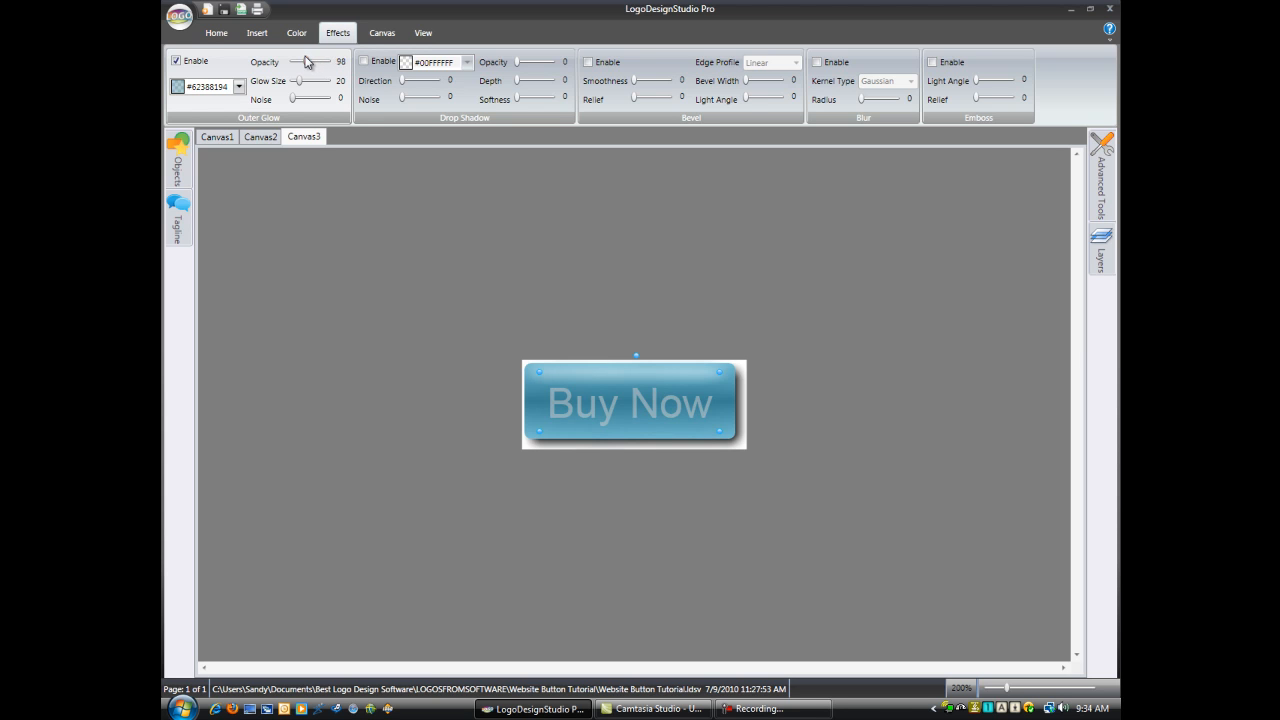
click(827, 411)
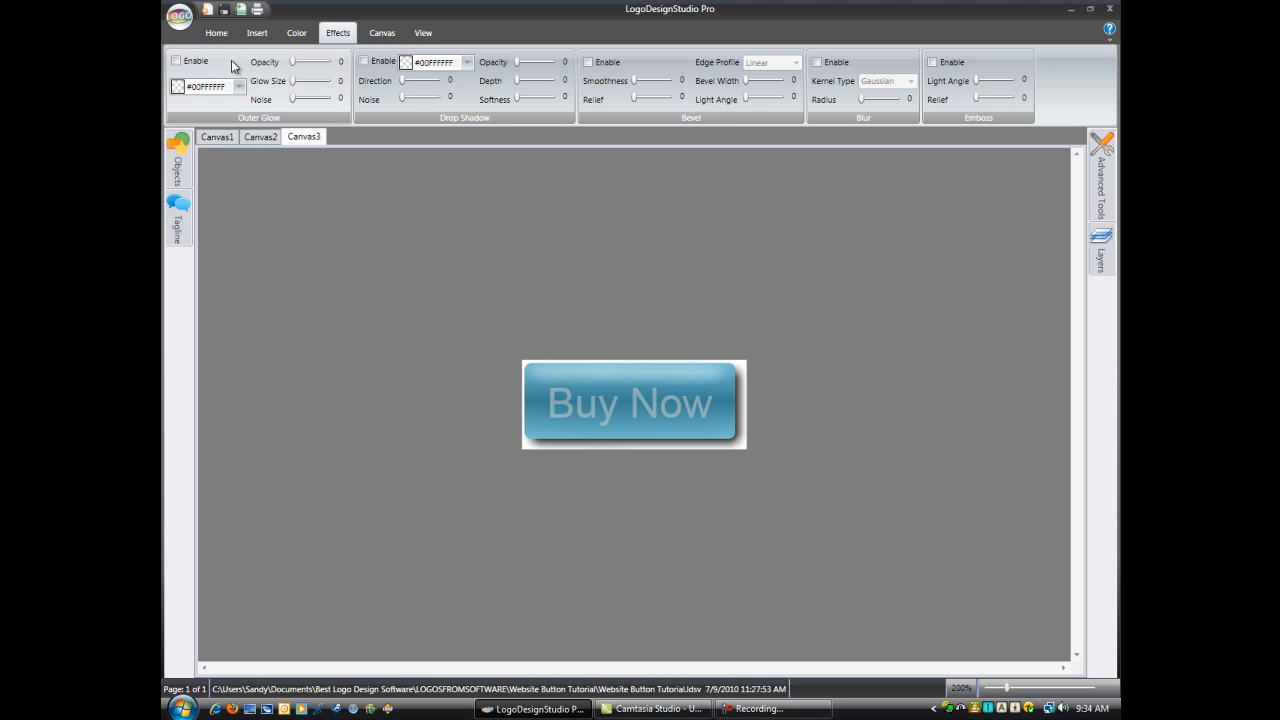
Step: Start exporting the button as a JPEG at its original size and continue to the destination settings
click(240, 12)
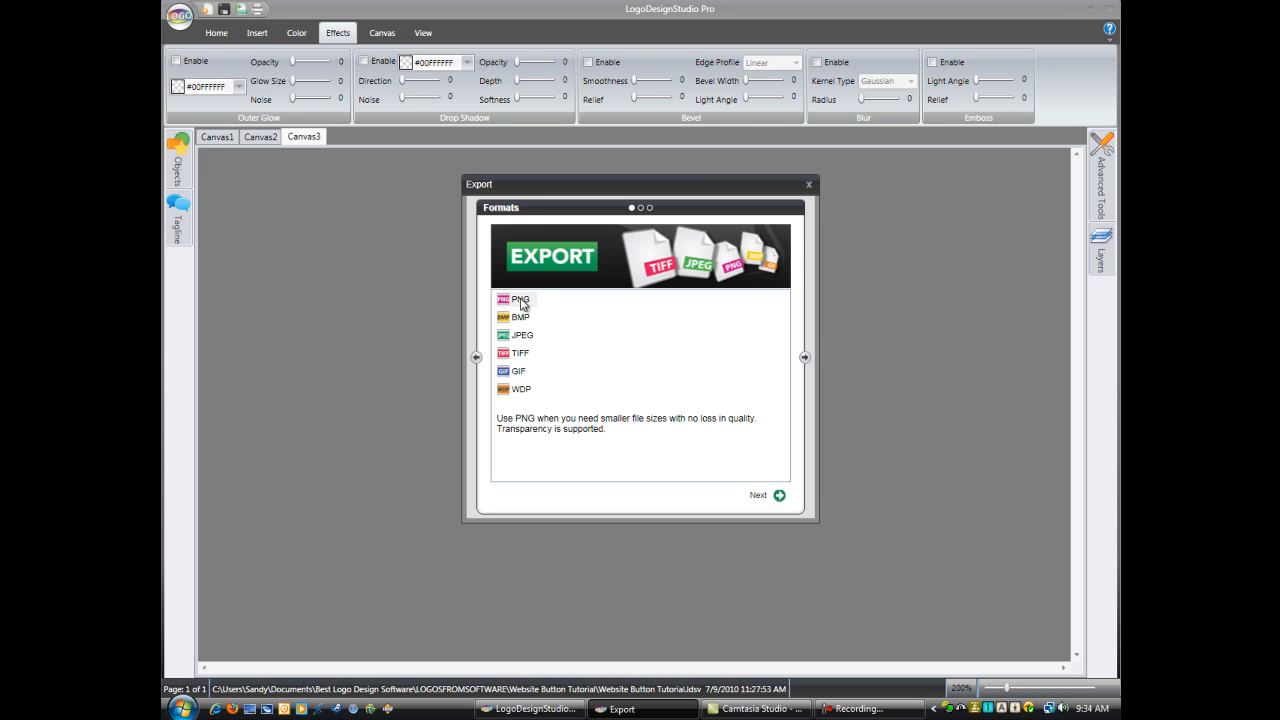
click(522, 338)
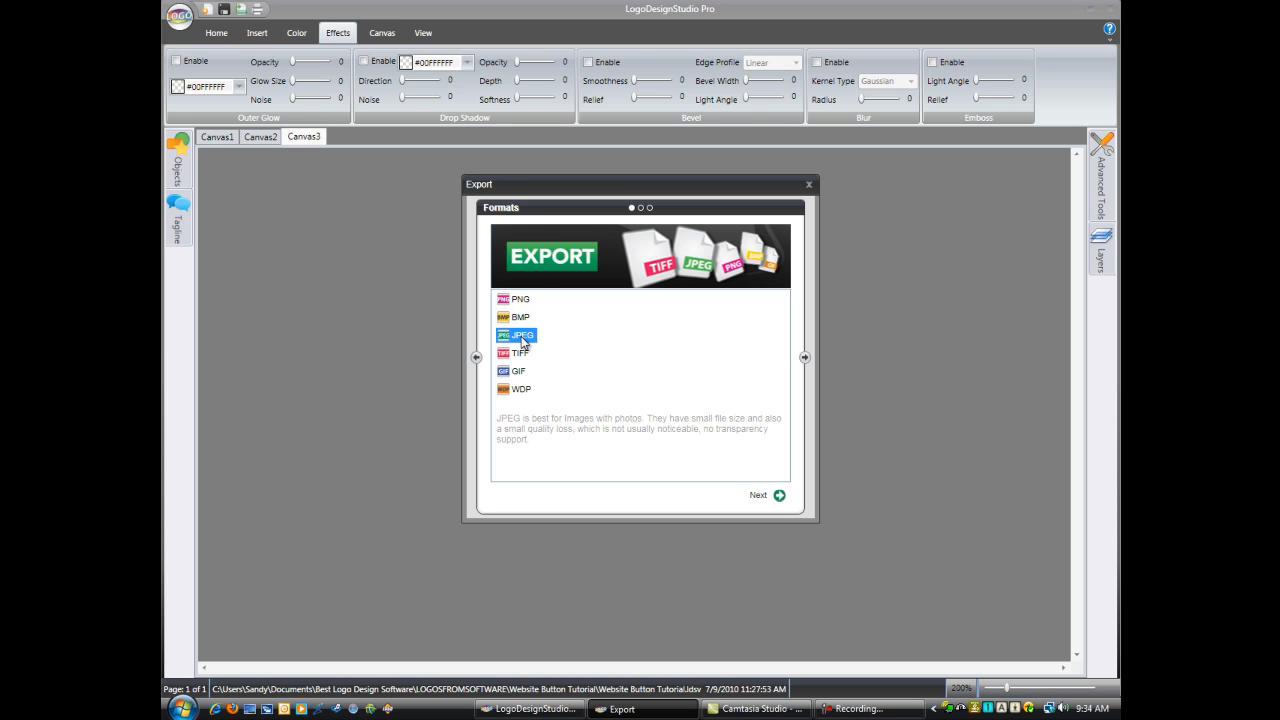
click(780, 496)
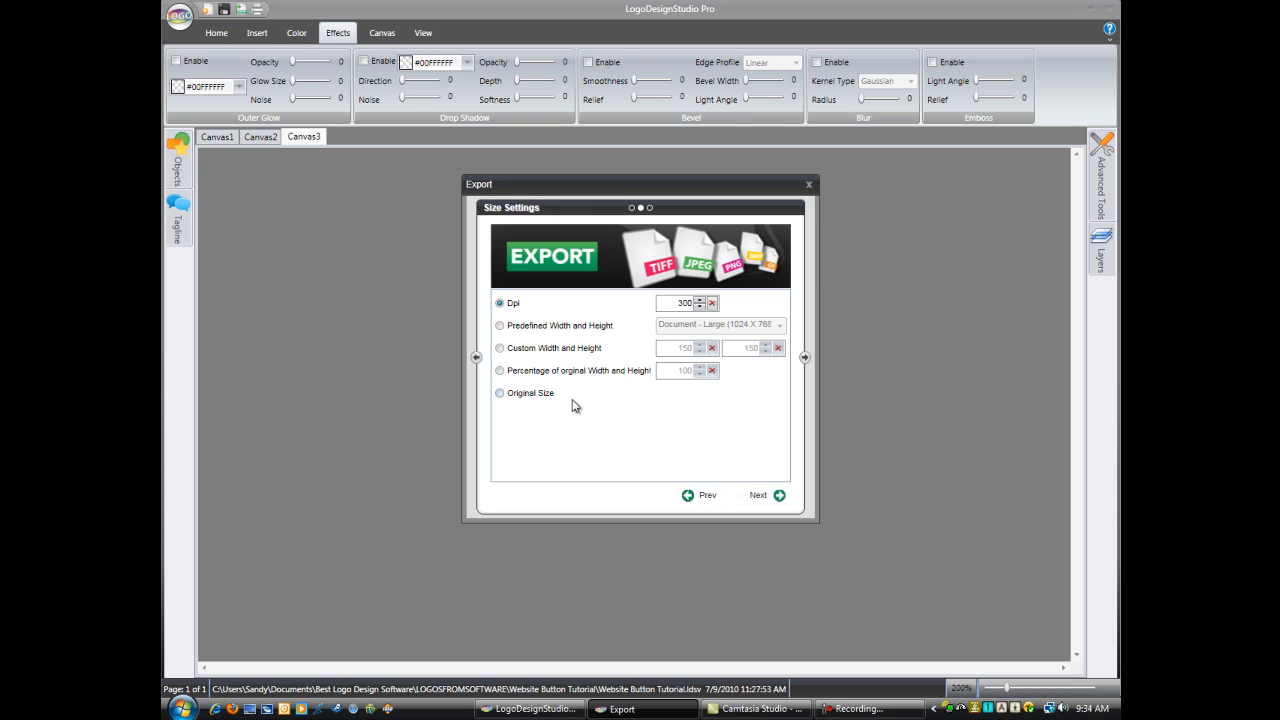
click(532, 399)
click(781, 497)
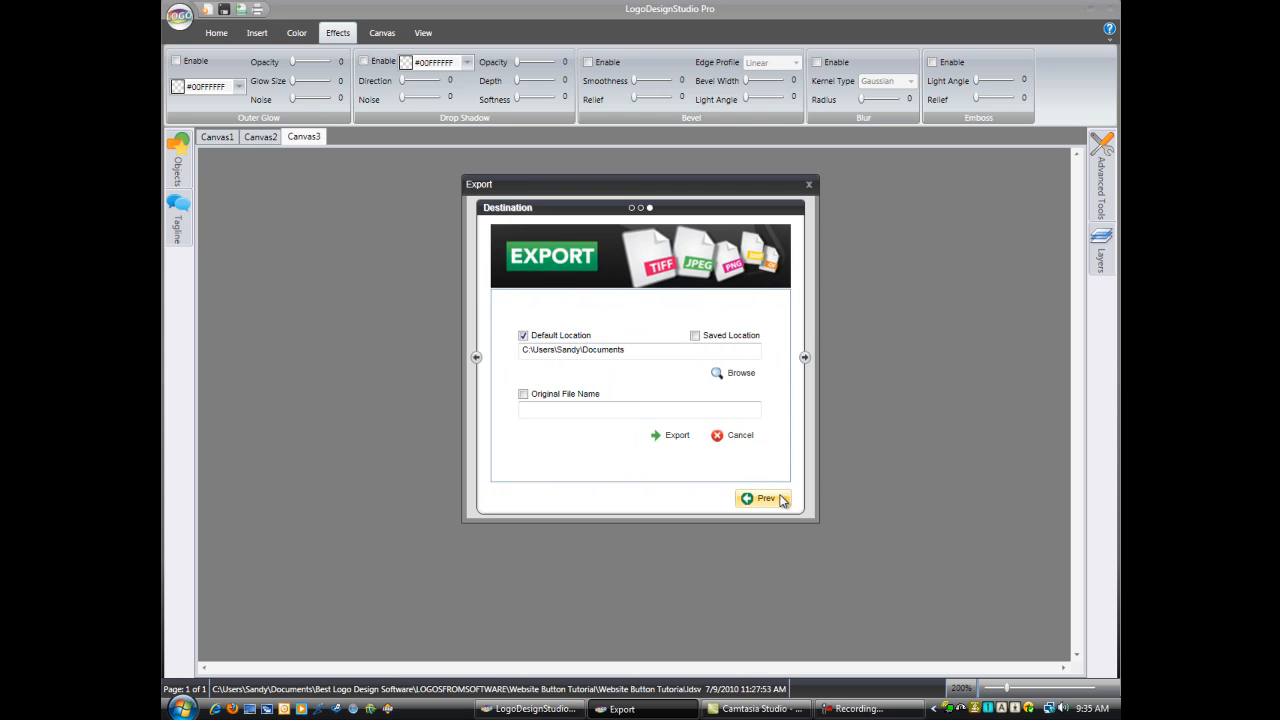
Step: Export the image to the saved location under the file name Calltoaction
click(695, 336)
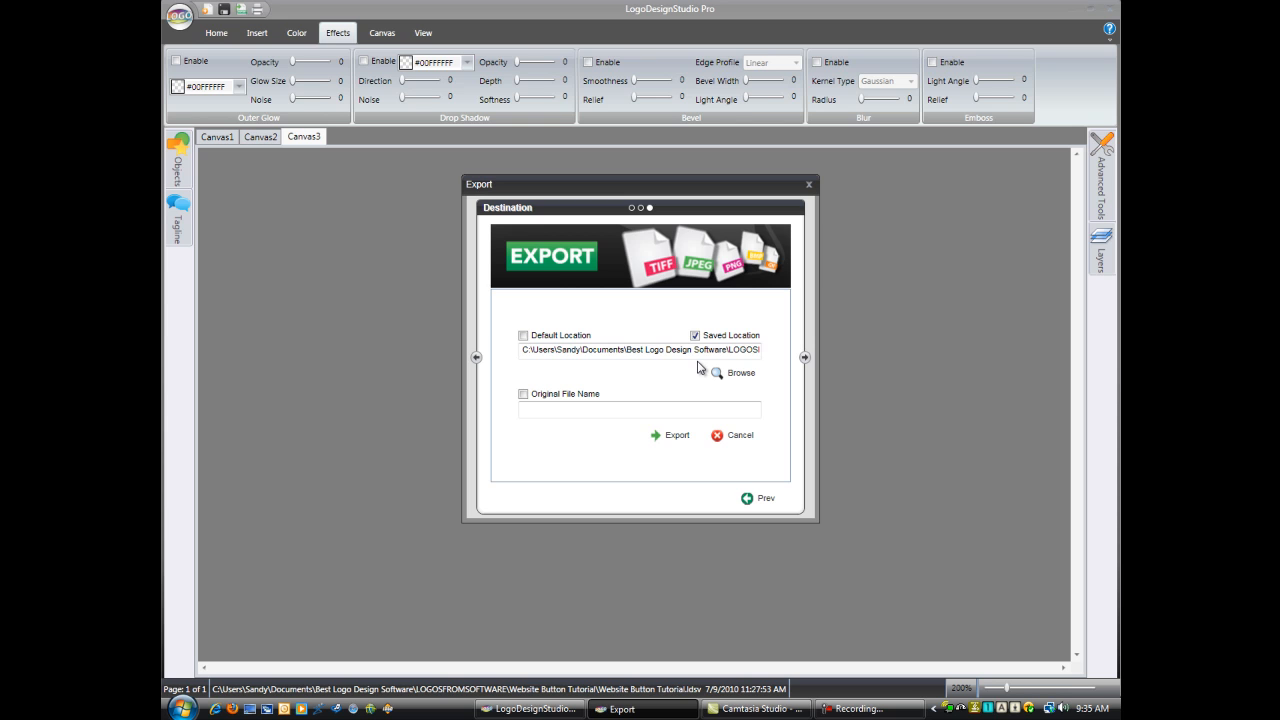
click(533, 408)
text(Calltoaction)
click(676, 437)
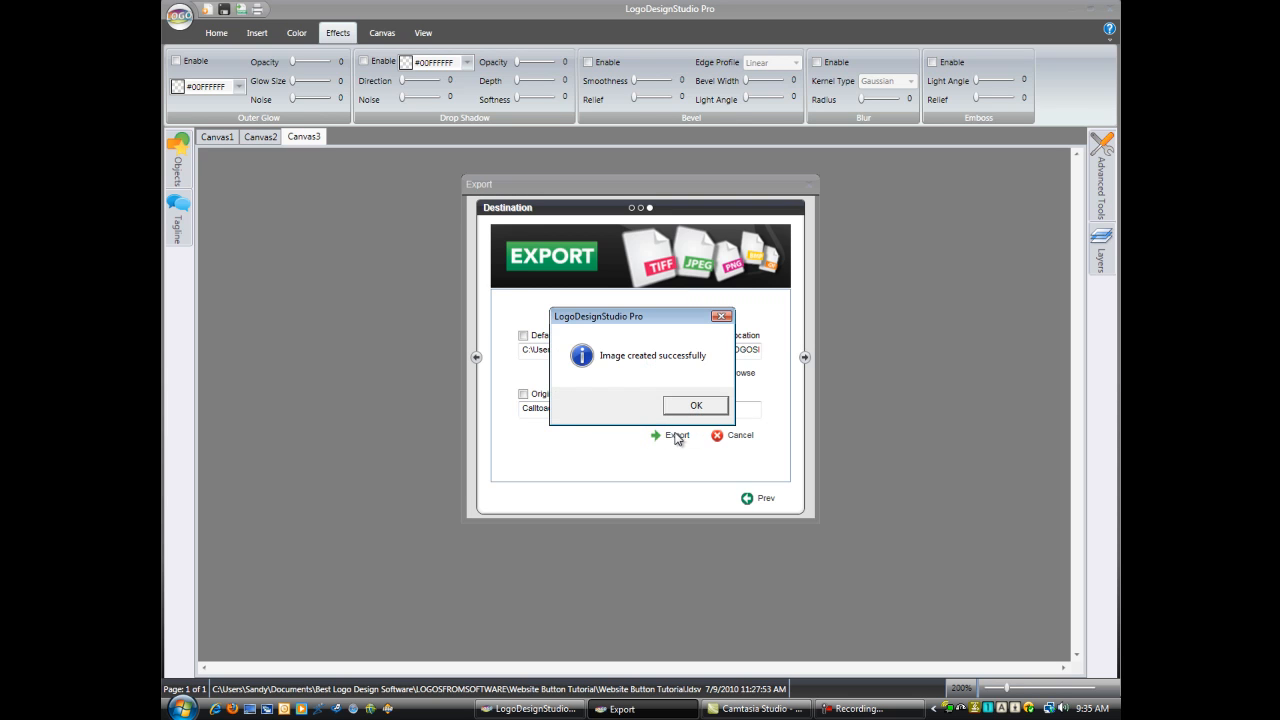